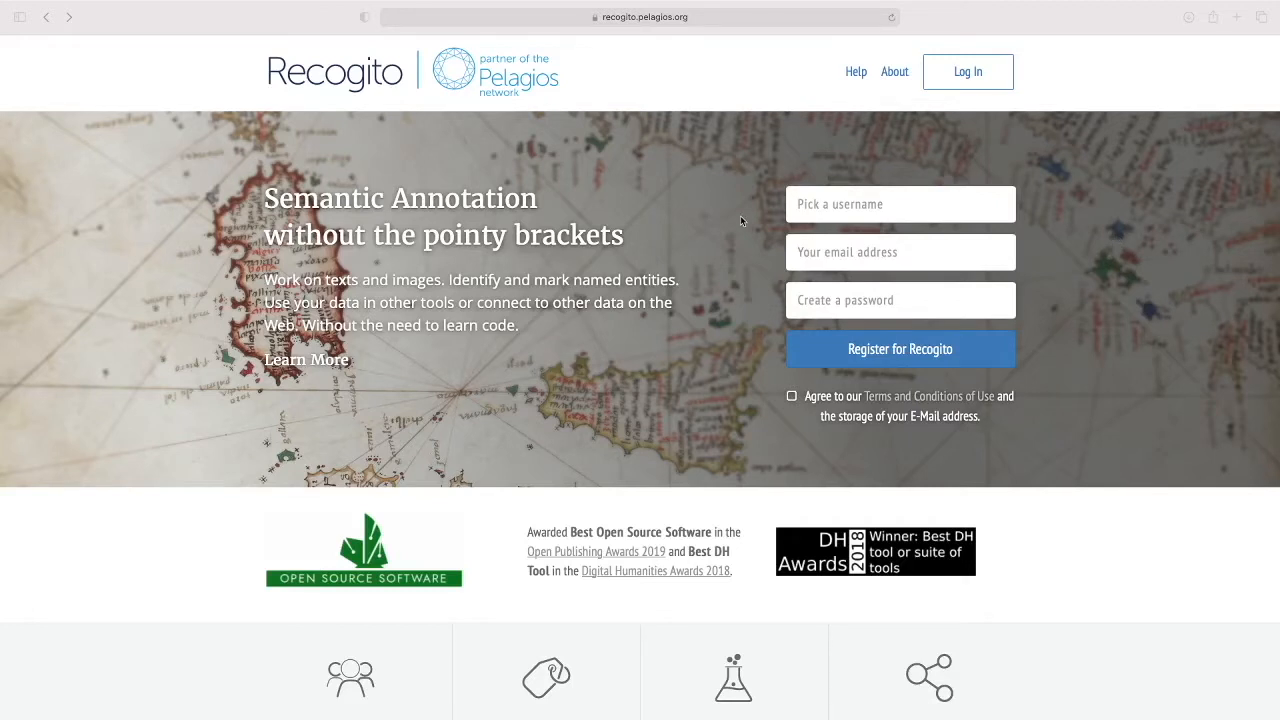
# Open the 10 Minute Tutorial from the help topics, look over its introduction and return to the home page
pyautogui.click(853, 75)
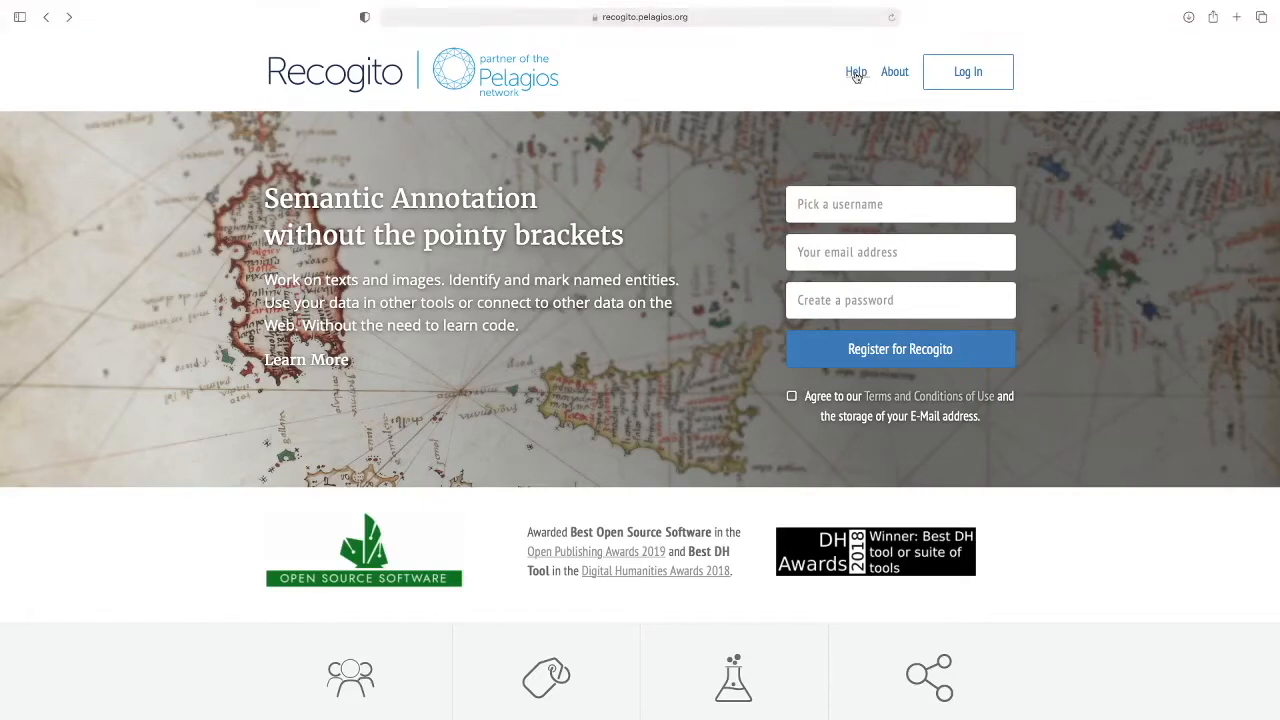
pyautogui.scroll(-2, 794, 507)
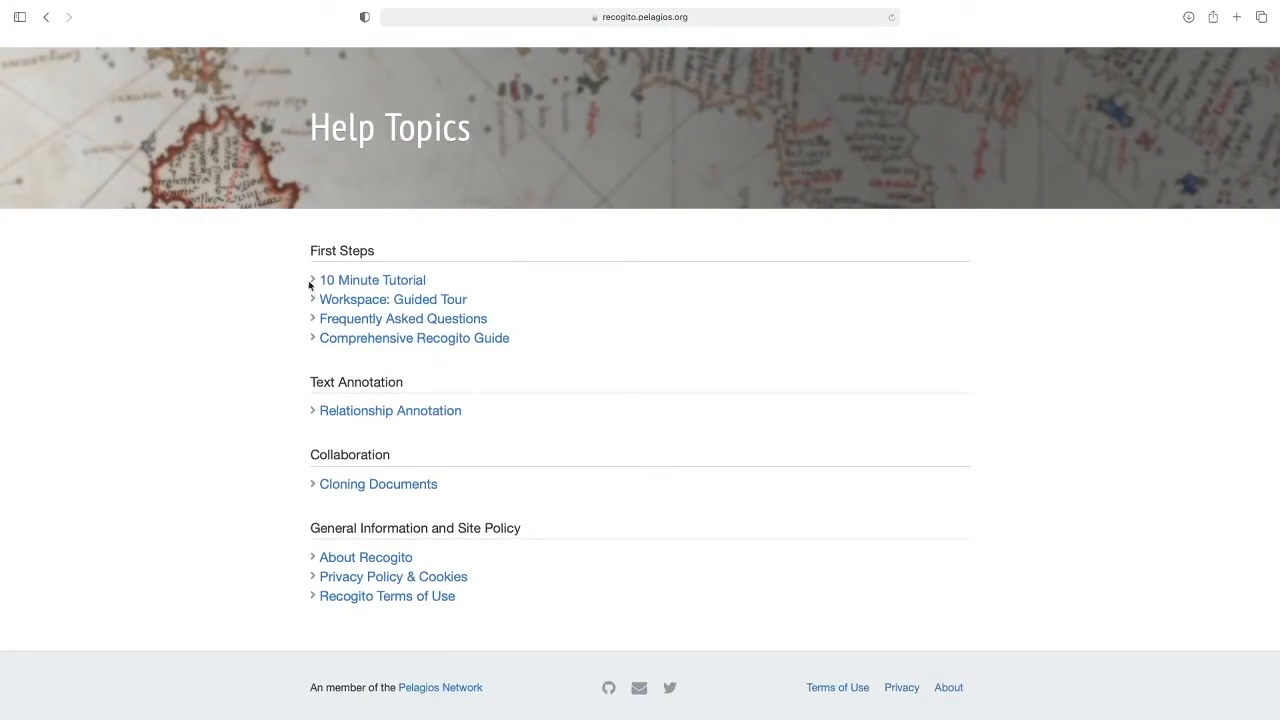
pyautogui.click(366, 285)
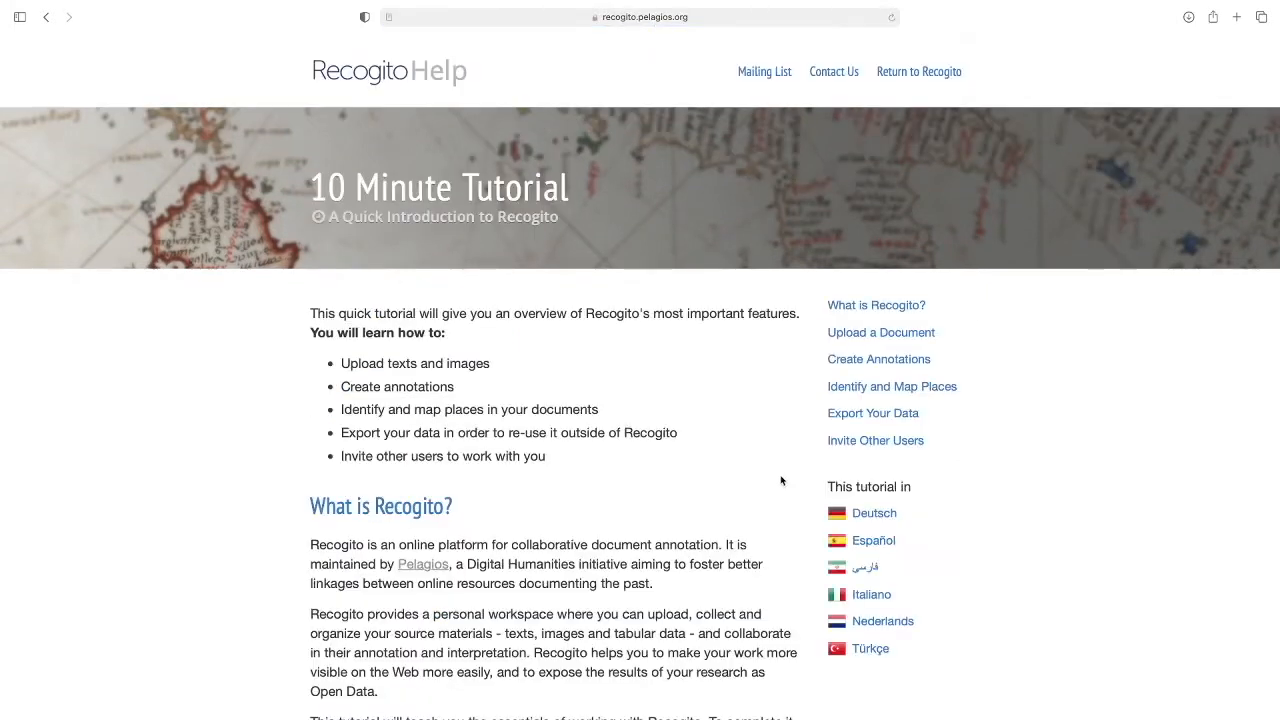
pyautogui.scroll(-1, 781, 481)
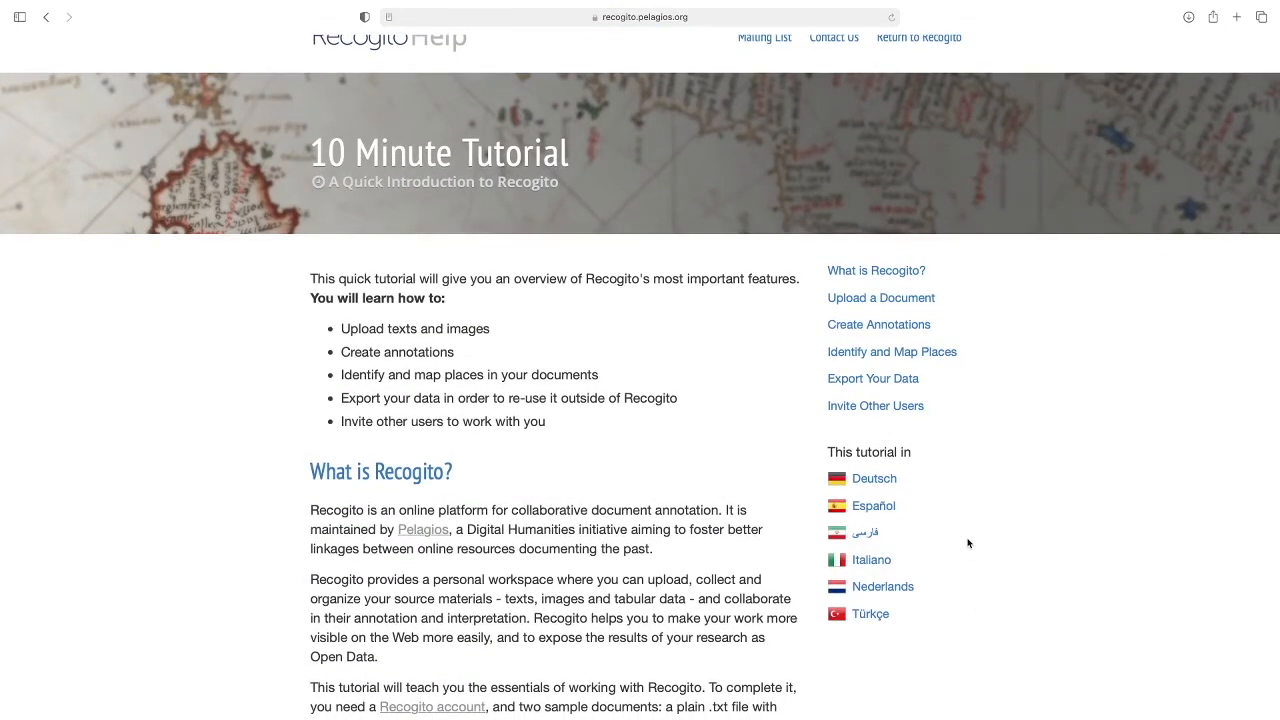
pyautogui.scroll(1, 968, 543)
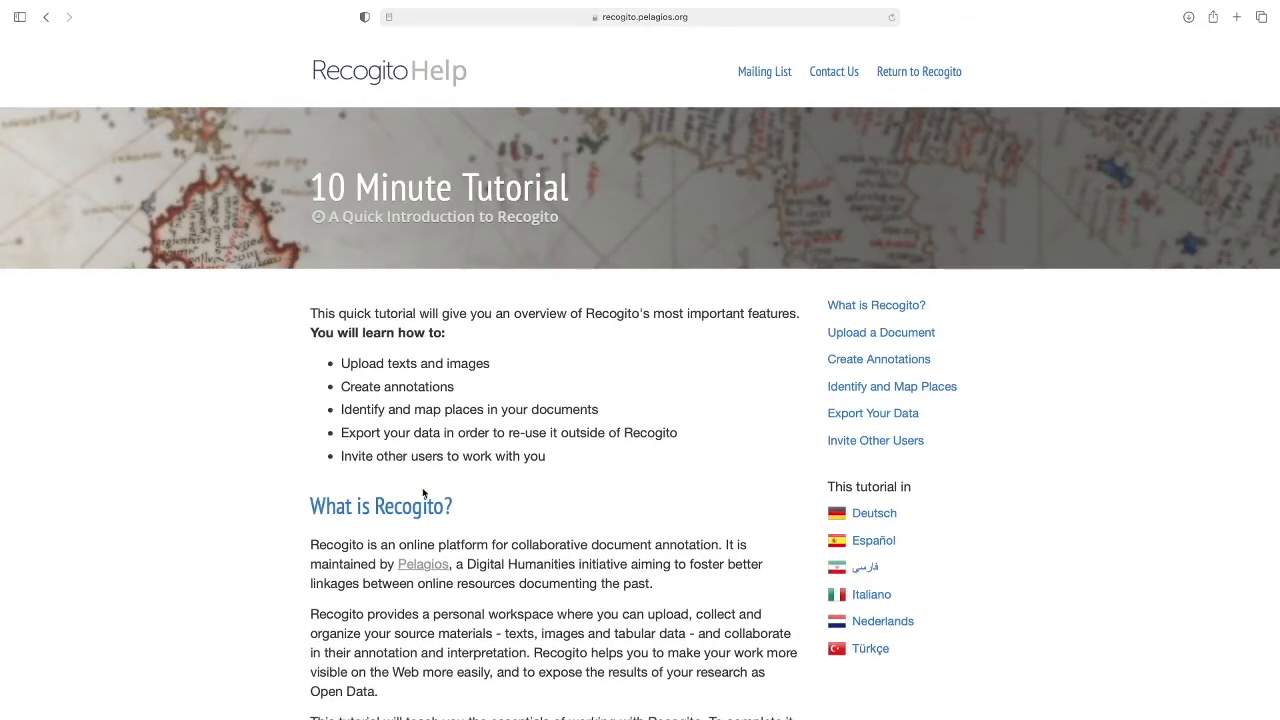
pyautogui.hscroll(-5, 422, 488)
pyautogui.hscroll(-5, 422, 488)
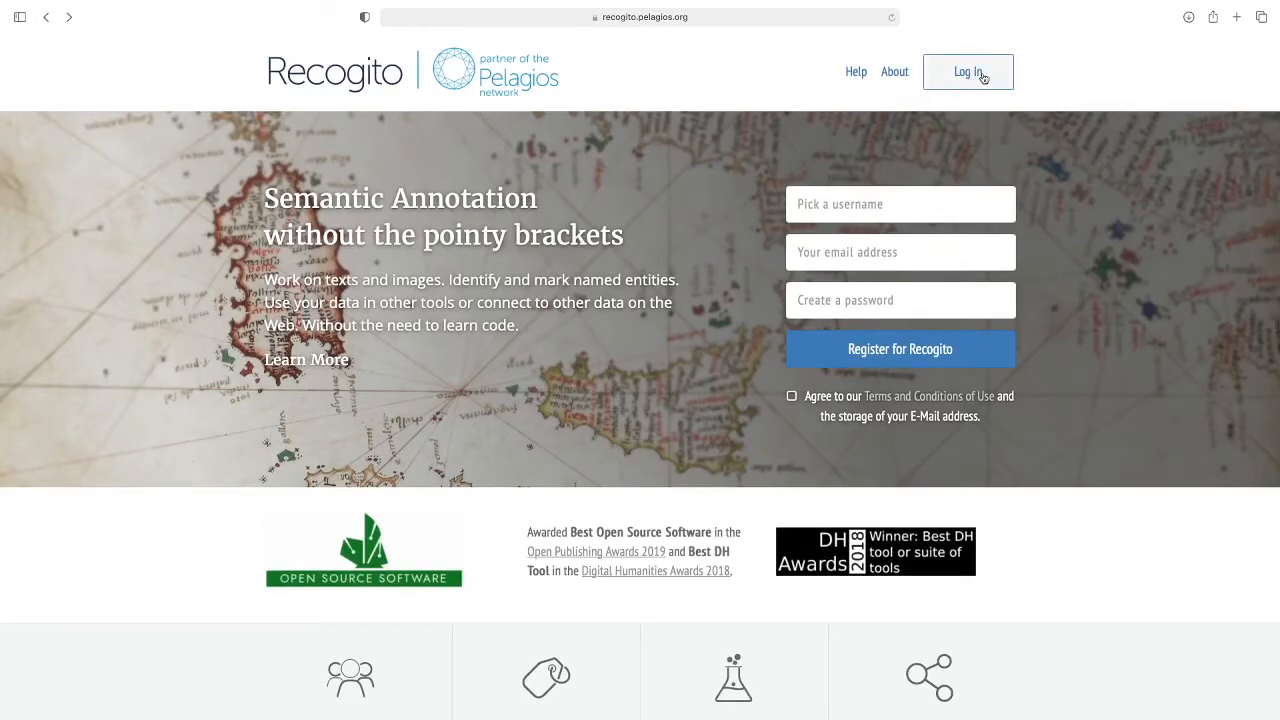
# Log in to Recogito using the saved account e-mail and password
pyautogui.click(957, 85)
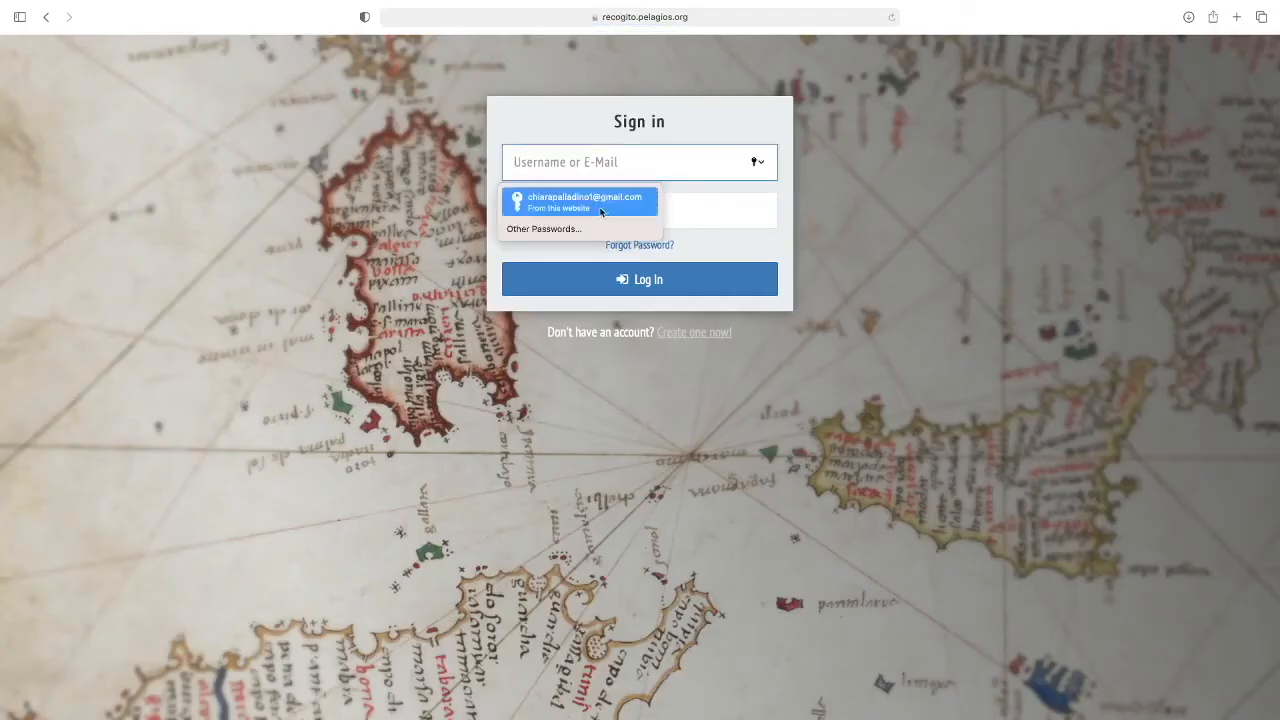
pyautogui.click(601, 212)
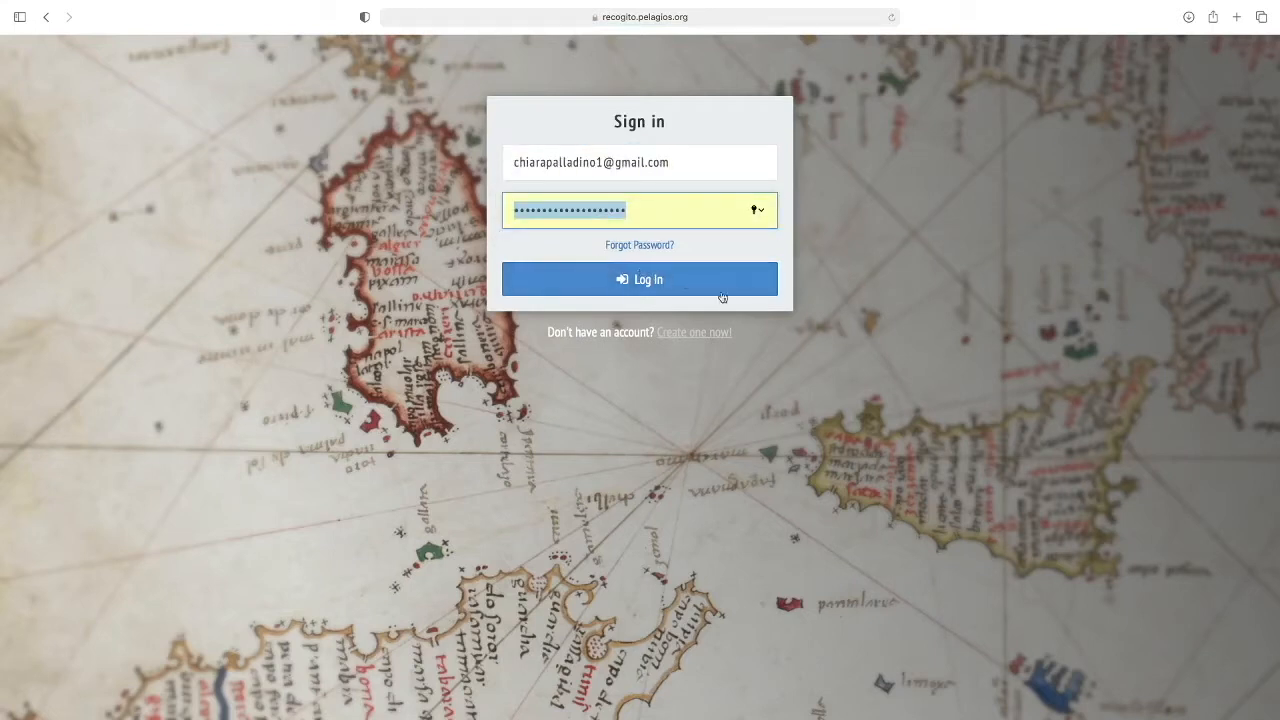
pyautogui.click(634, 287)
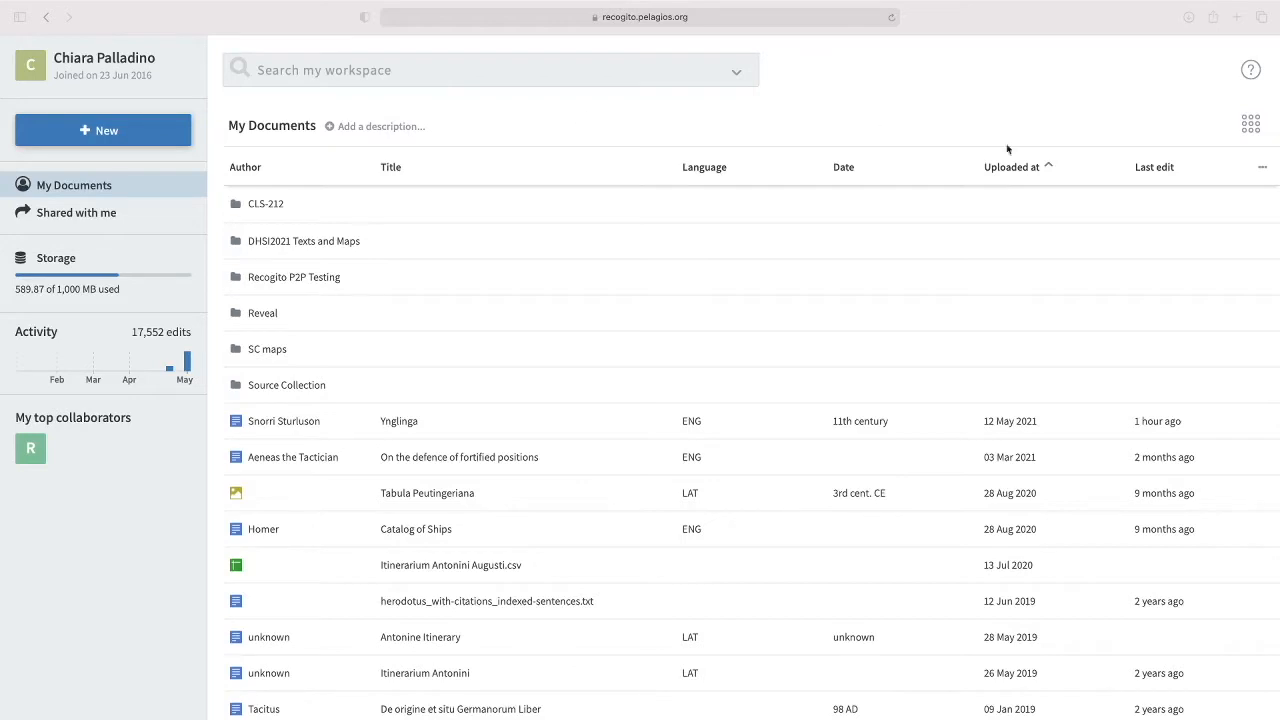
# Display My Documents as a grid of thumbnails, and switch back to the list view
pyautogui.click(1249, 127)
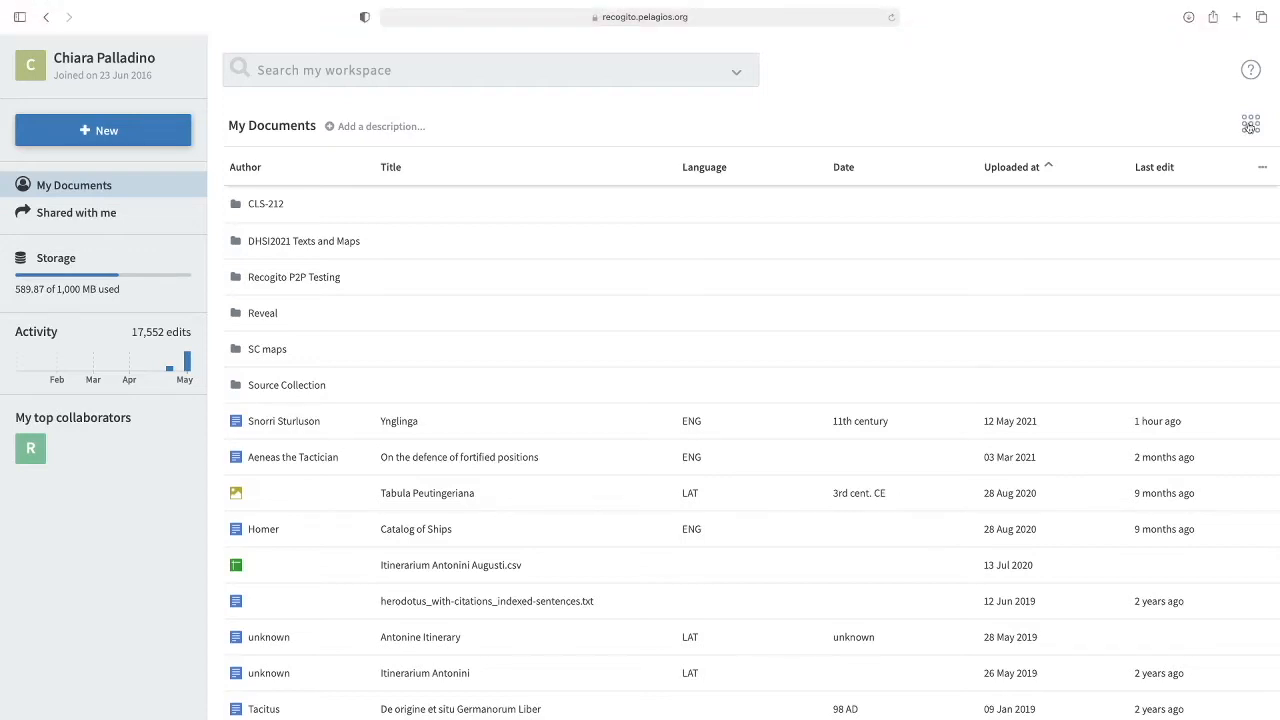
pyautogui.click(1250, 126)
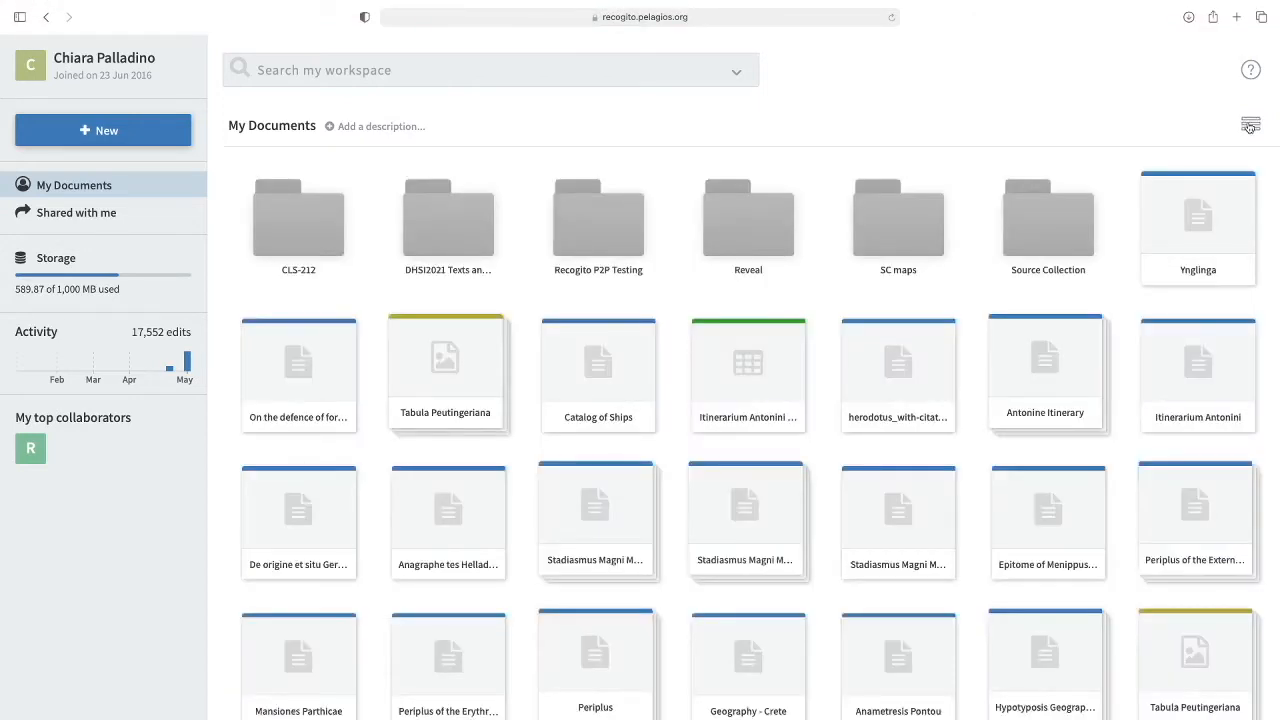
pyautogui.click(1250, 126)
pyautogui.click(1250, 126)
pyautogui.click(1250, 126)
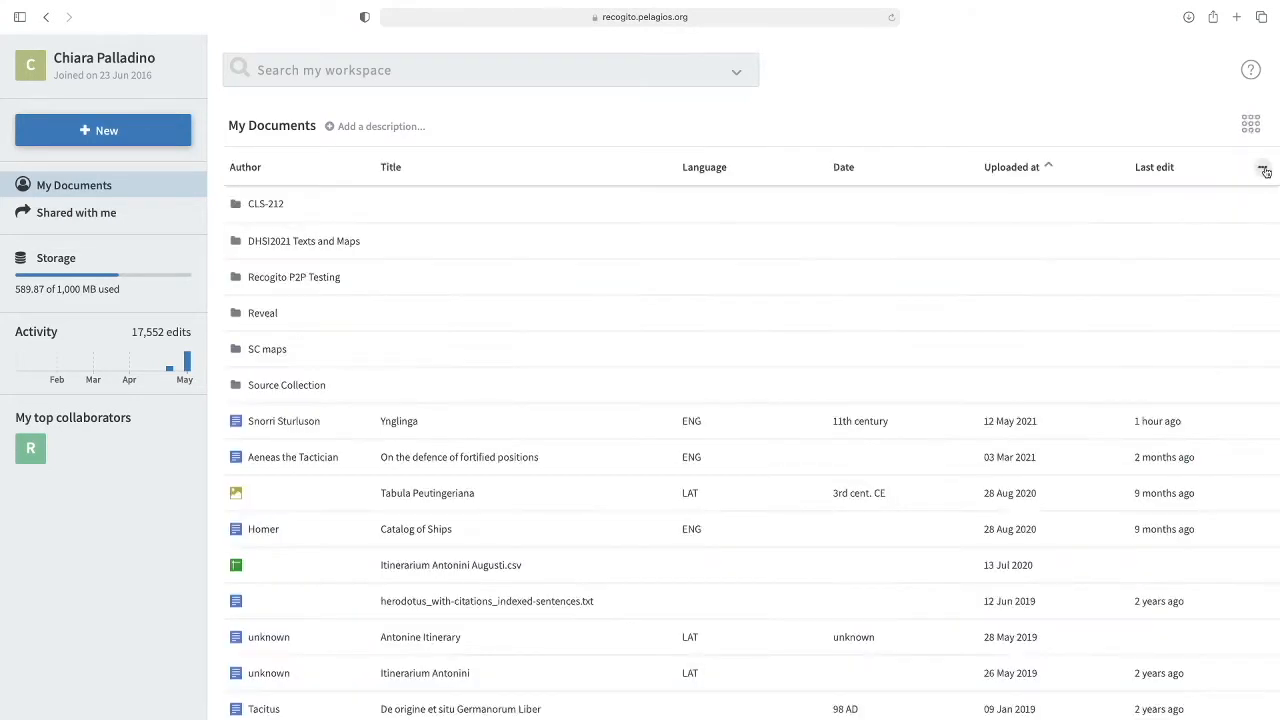
# Review the available columns in the column configuration, try moving Author below Title, and close it without saving
pyautogui.click(1262, 168)
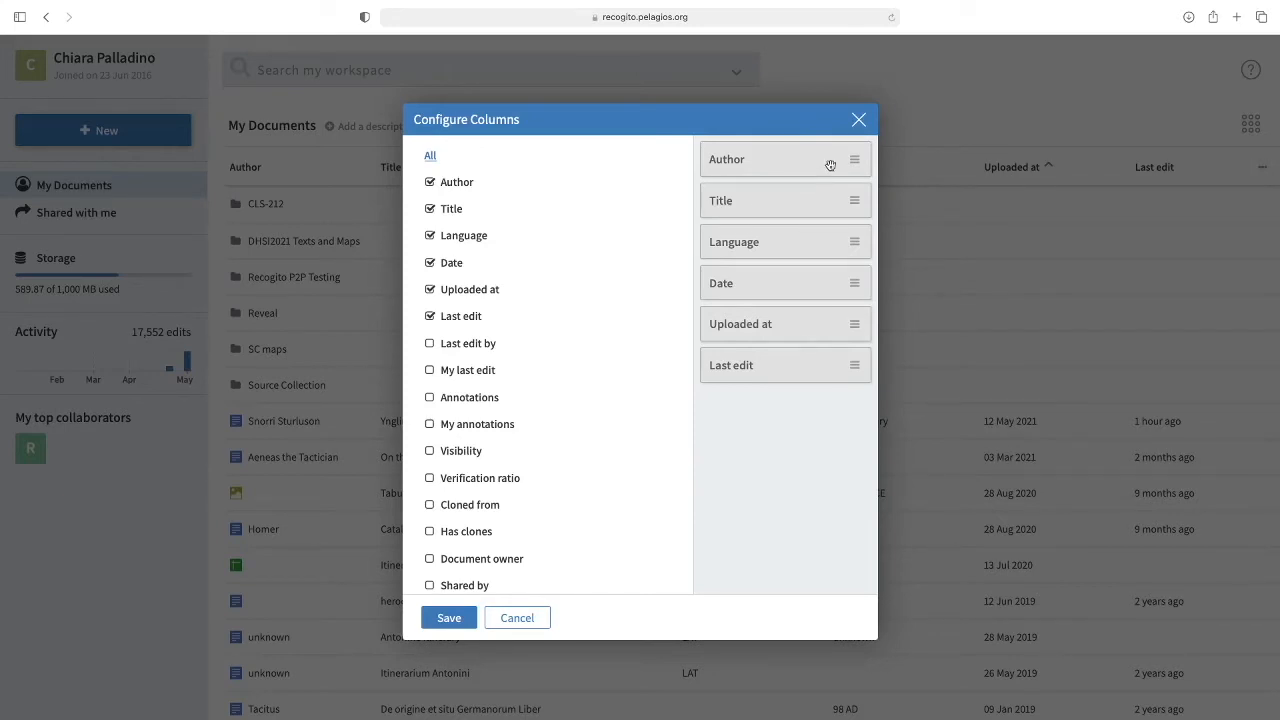
pyautogui.moveTo(814, 160); pyautogui.dragTo(814, 206)
pyautogui.moveTo(820, 146); pyautogui.dragTo(820, 200)
pyautogui.scroll(-1, 452, 200)
pyautogui.scroll(1, 472, 386)
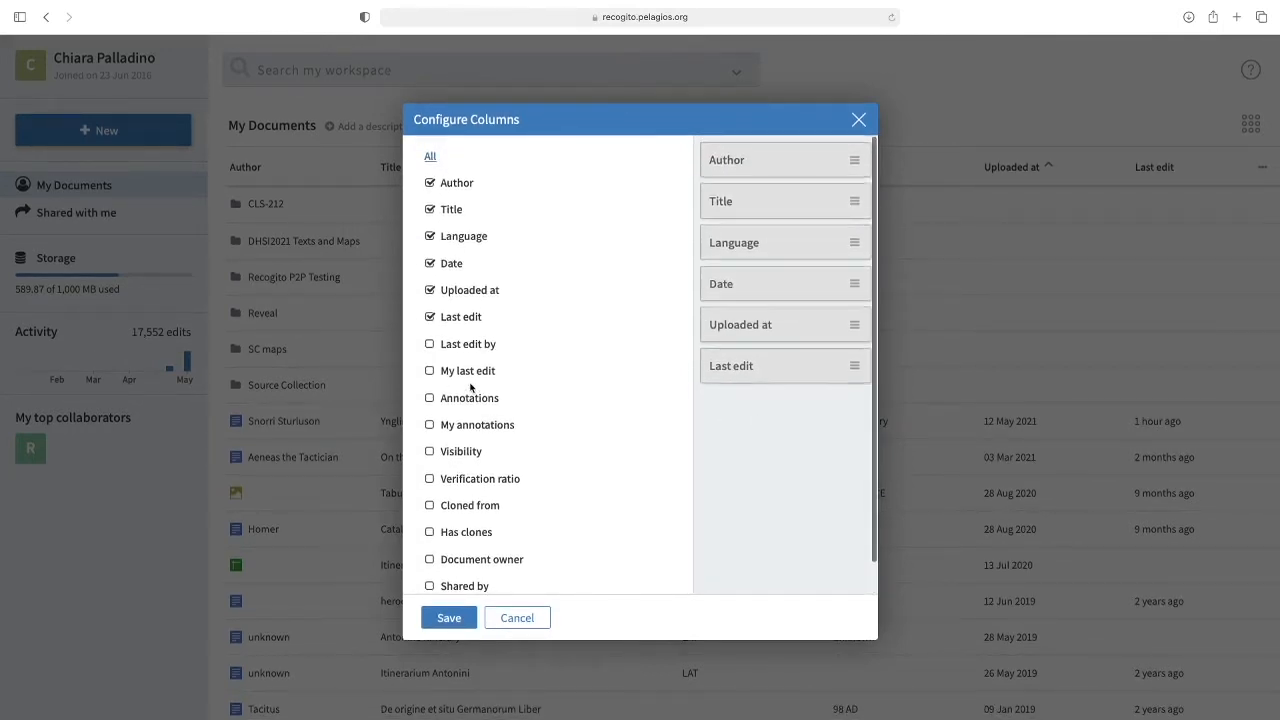
pyautogui.scroll(-1, 472, 386)
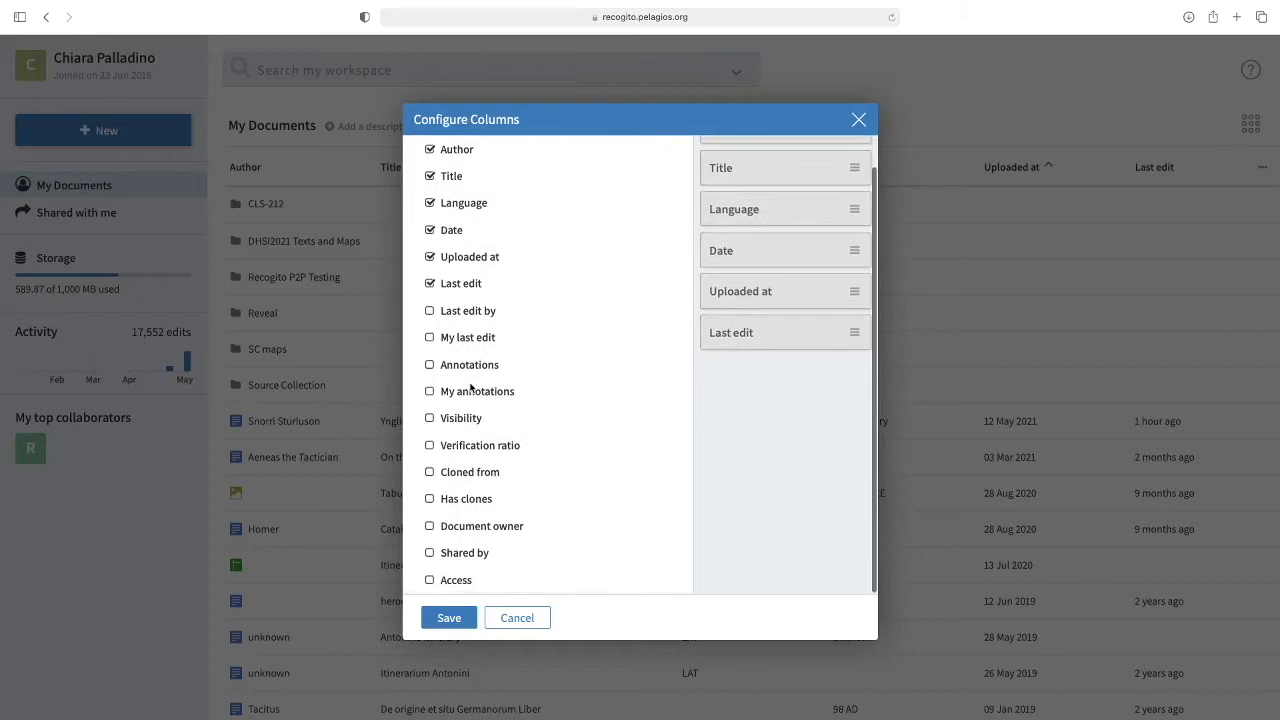
pyautogui.click(860, 121)
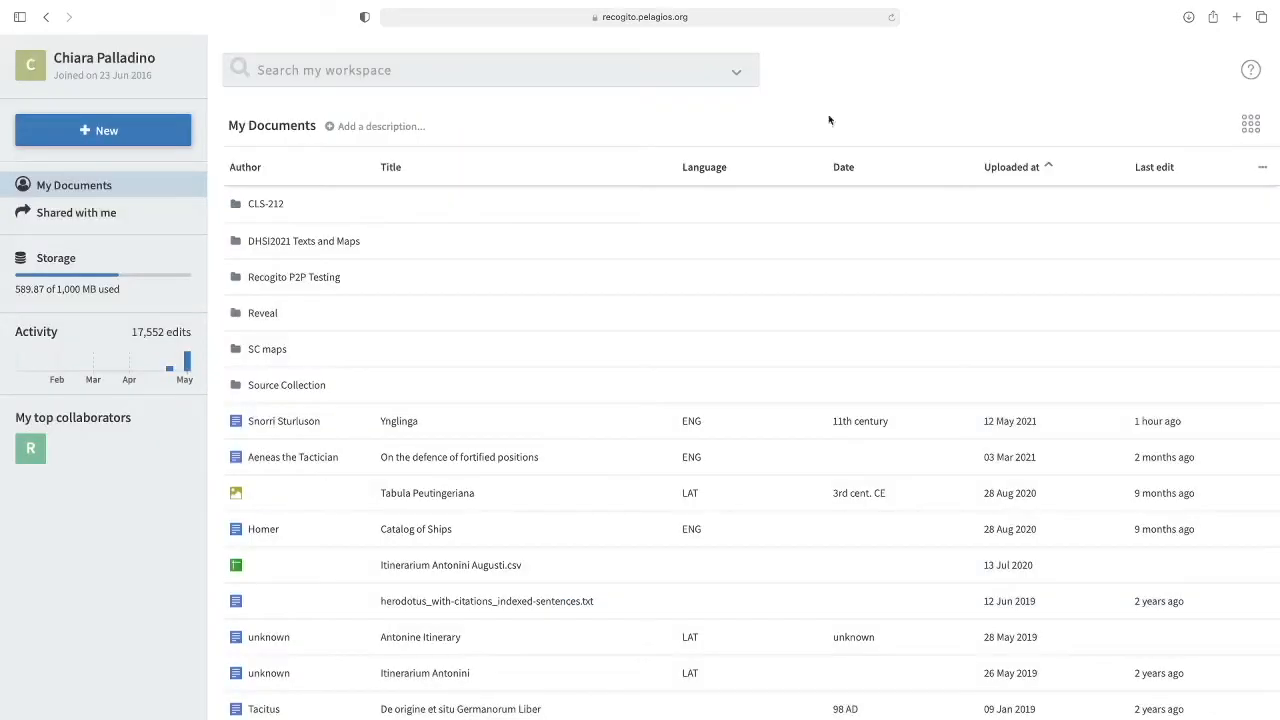
# Start a description for My Documents and cancel it without entering text
pyautogui.click(416, 129)
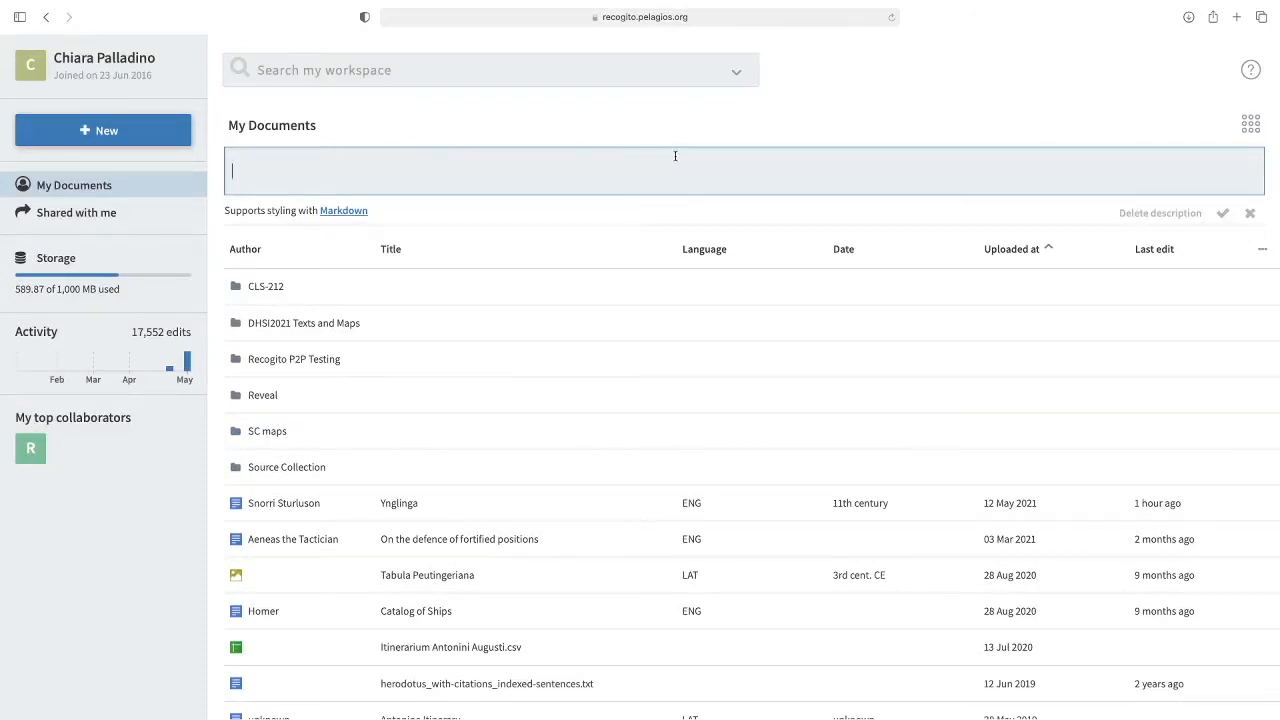
pyautogui.click(1250, 216)
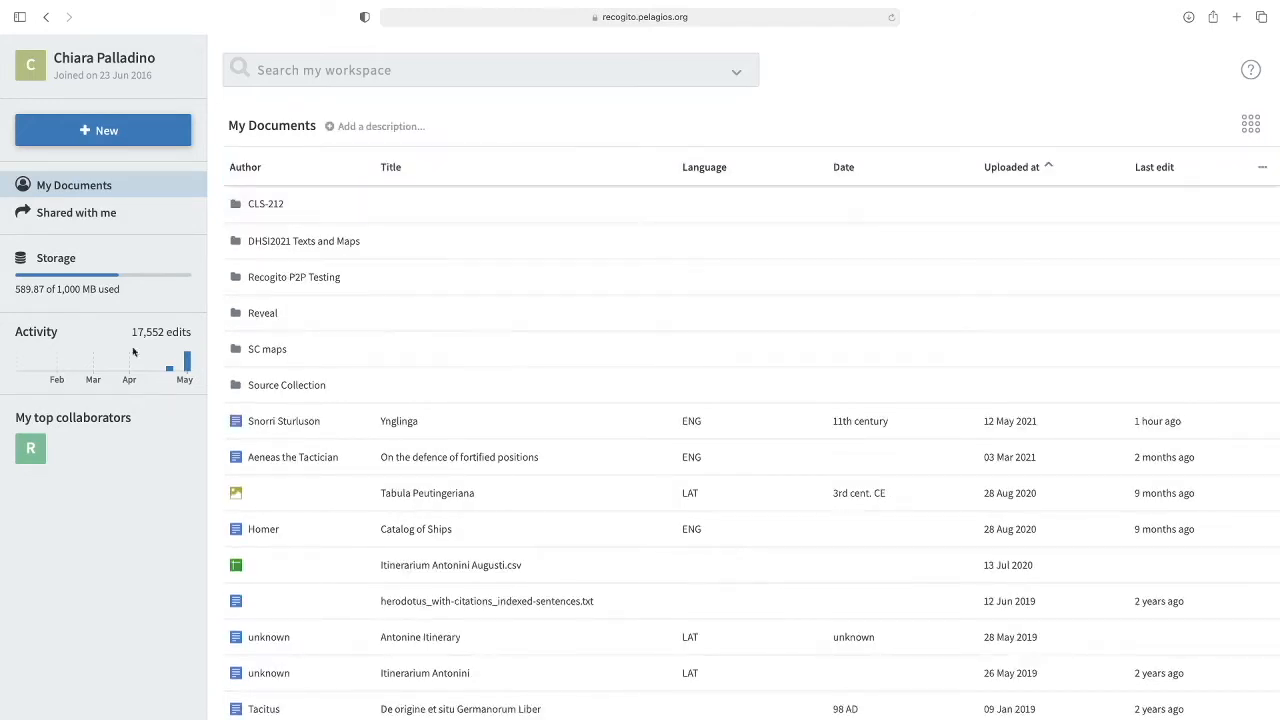
# Look at the options for new content and the documents under Shared with me, and return to My Documents
pyautogui.moveTo(75, 5)
pyautogui.click(79, 67)
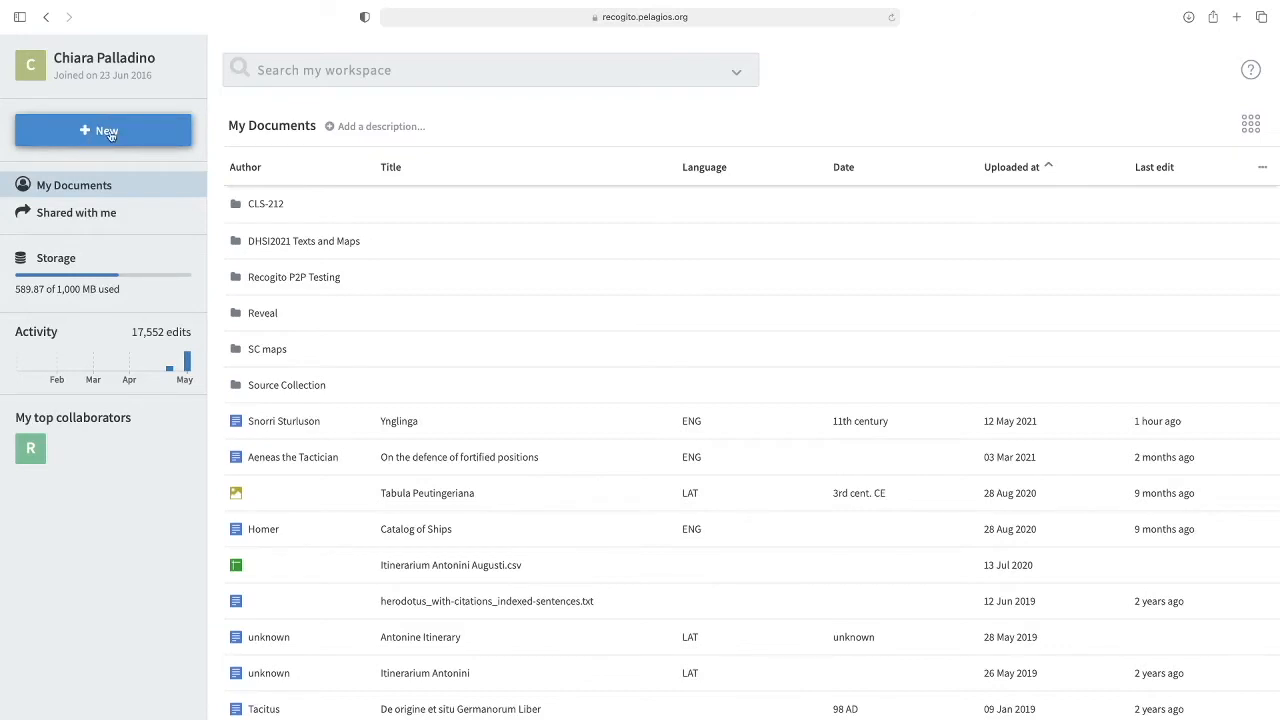
pyautogui.click(110, 135)
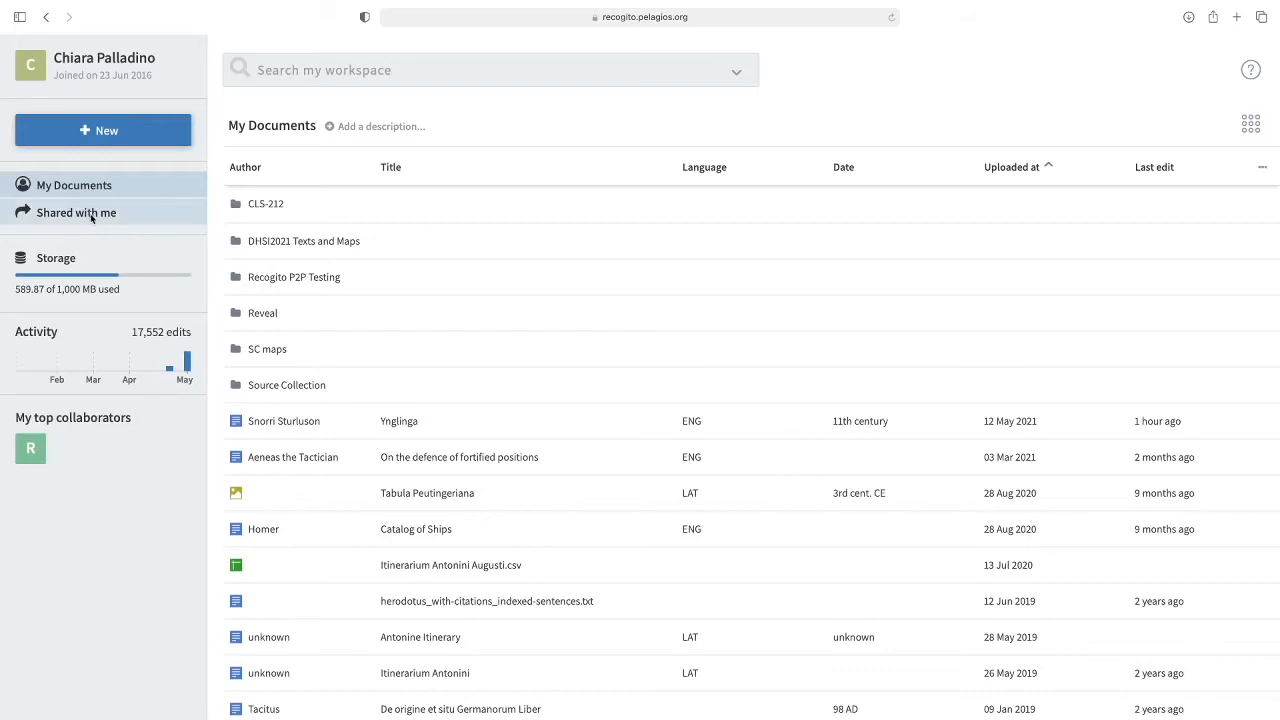
pyautogui.click(76, 213)
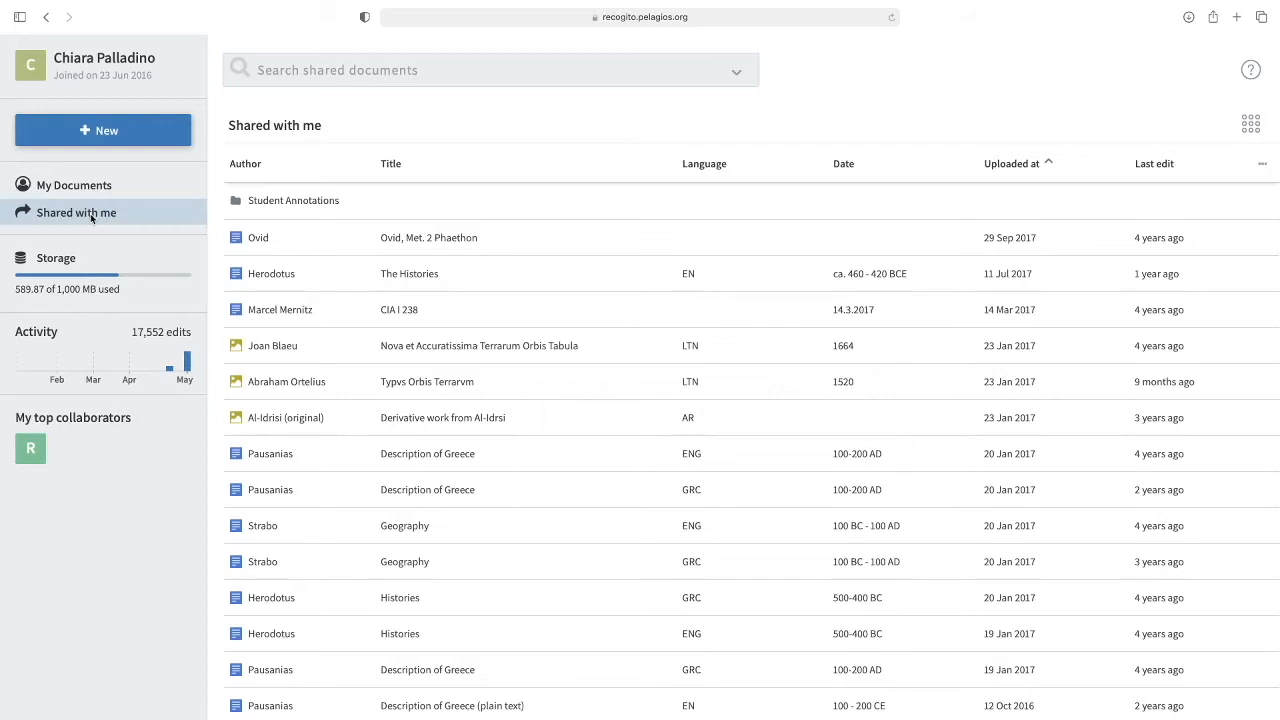
pyautogui.click(68, 191)
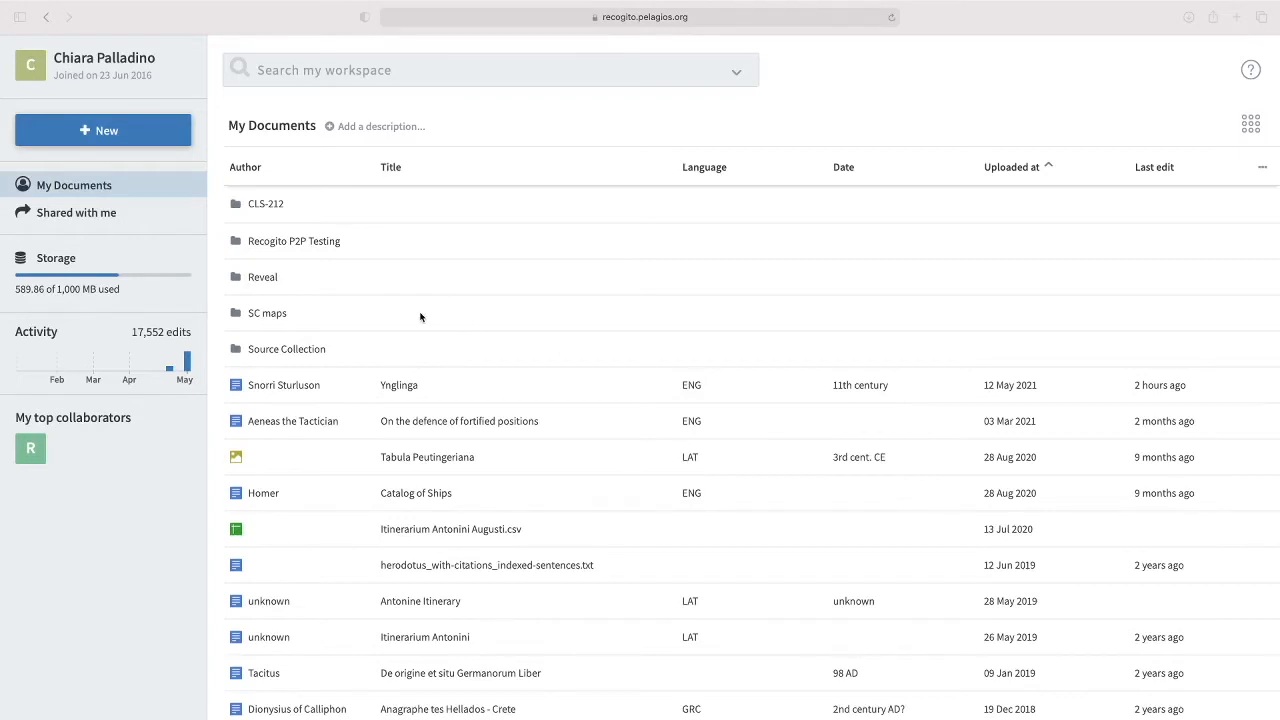
# Create a new folder named "DHSI2021 Texts and Maps" in My Documents
pyautogui.click(114, 136)
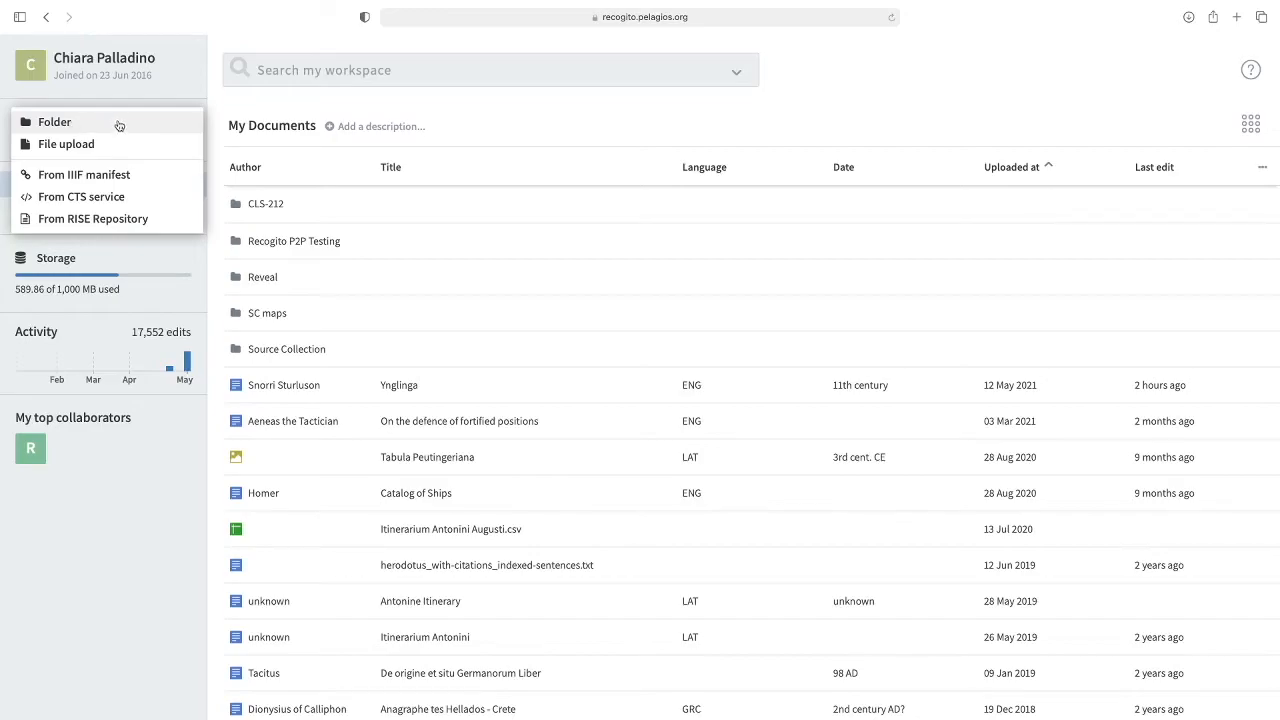
pyautogui.click(119, 125)
pyautogui.write('DHSI202')
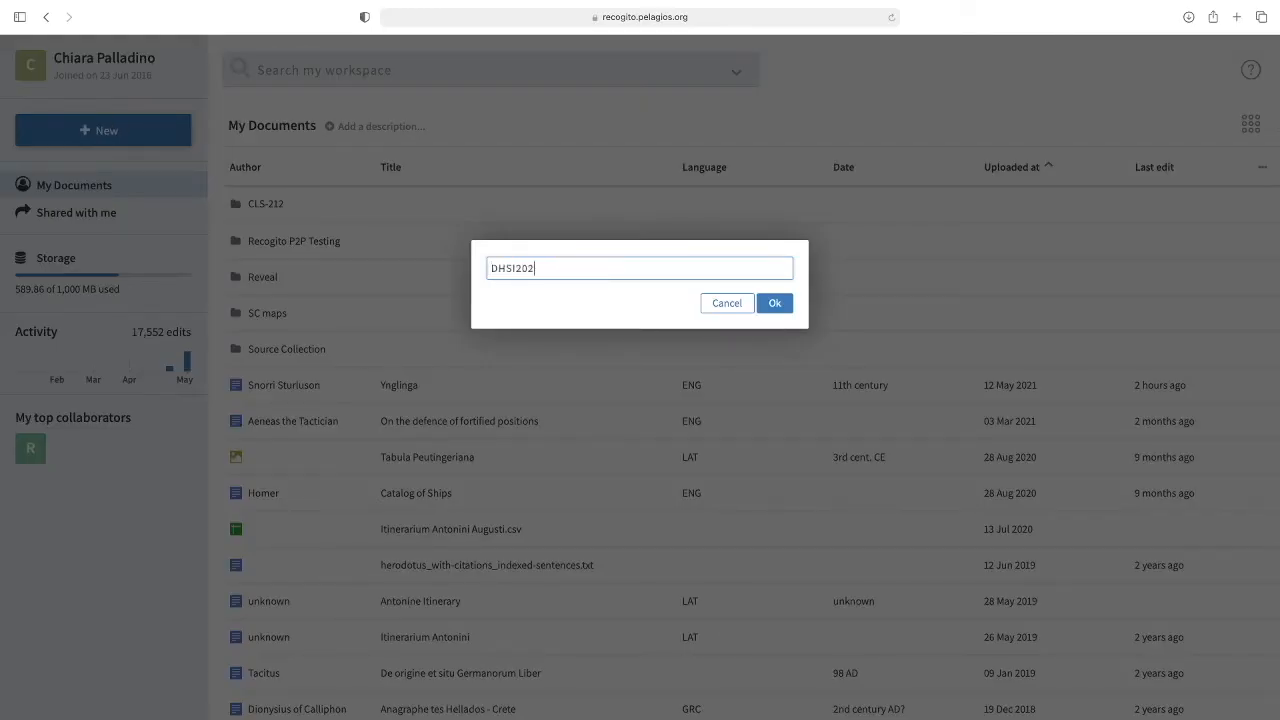
pyautogui.write('1 Texts and Maps')
pyautogui.click(774, 303)
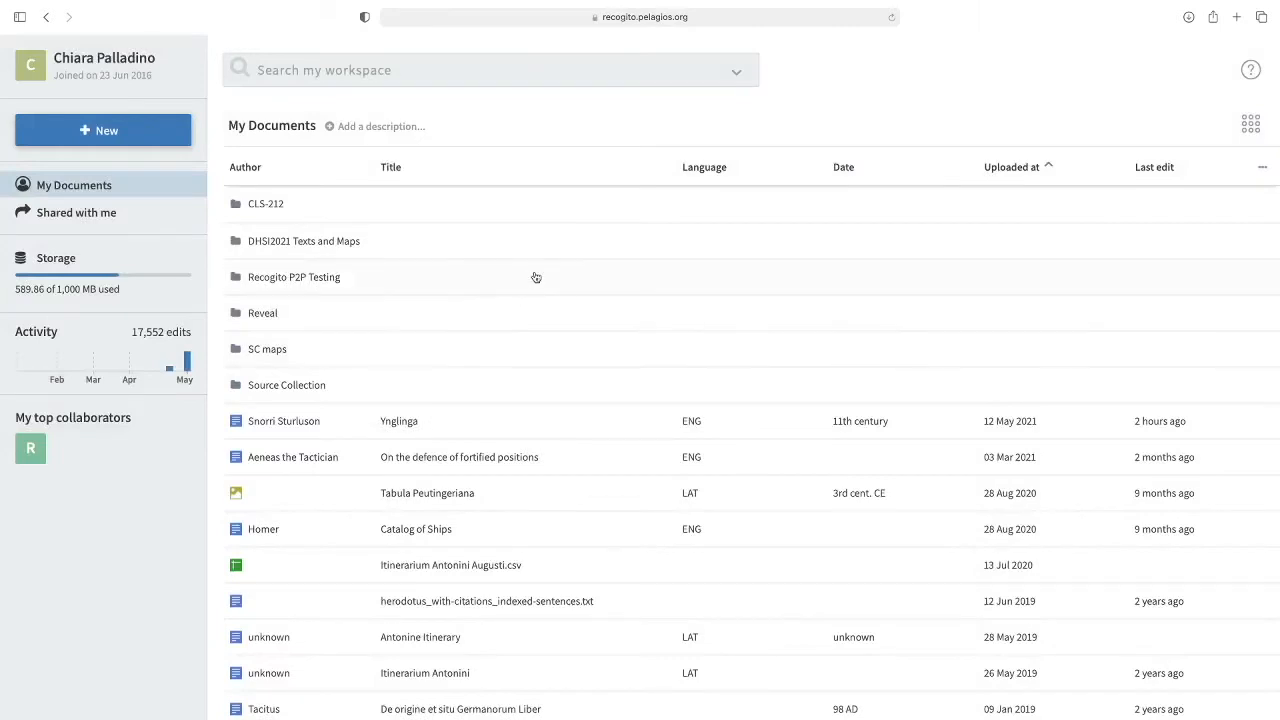
# Open the DHSI2021 Texts and Maps folder and save the description: This folder contains material for the DHSI2021 Workshop "Texts and Maps"
pyautogui.click(625, 251)
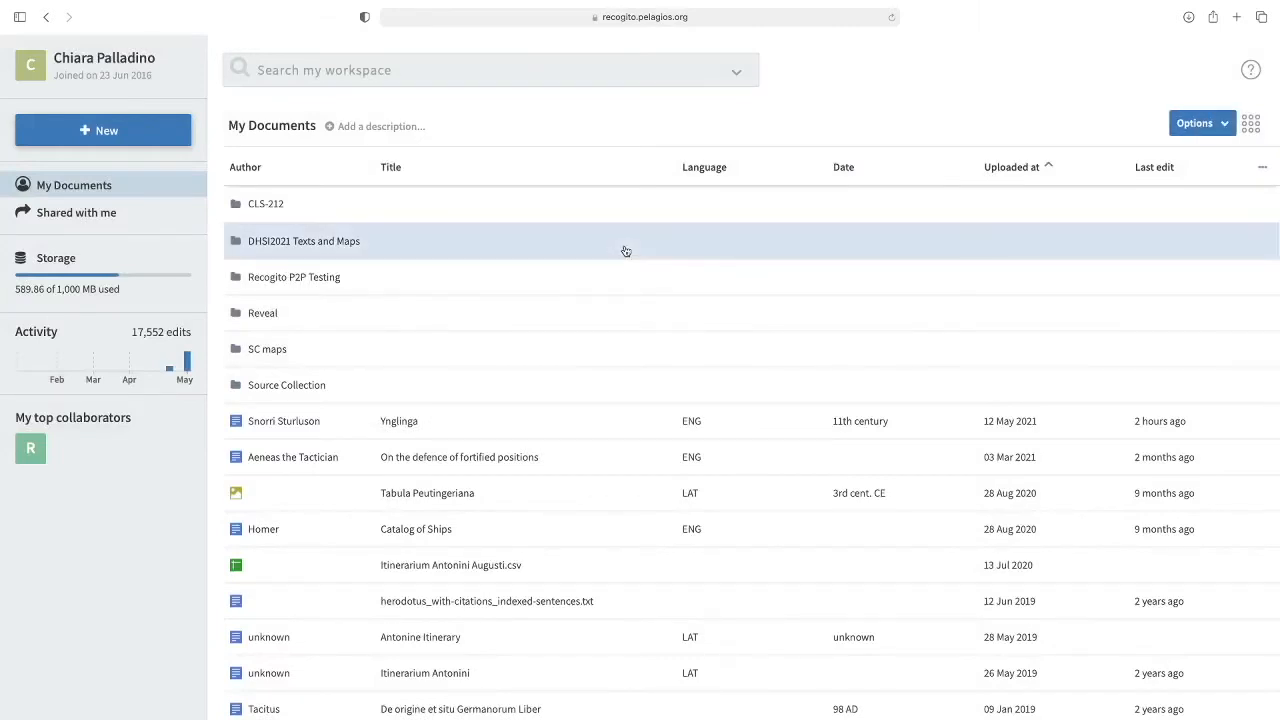
pyautogui.doubleClick(547, 251)
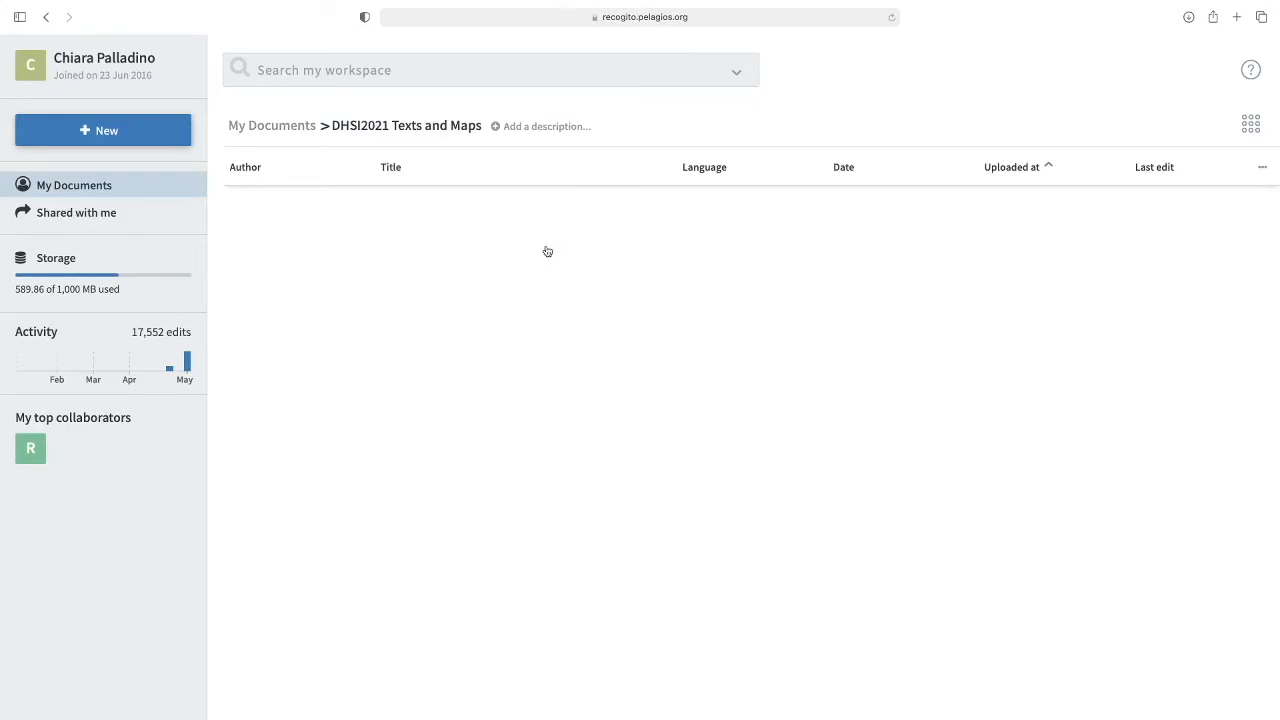
pyautogui.click(557, 127)
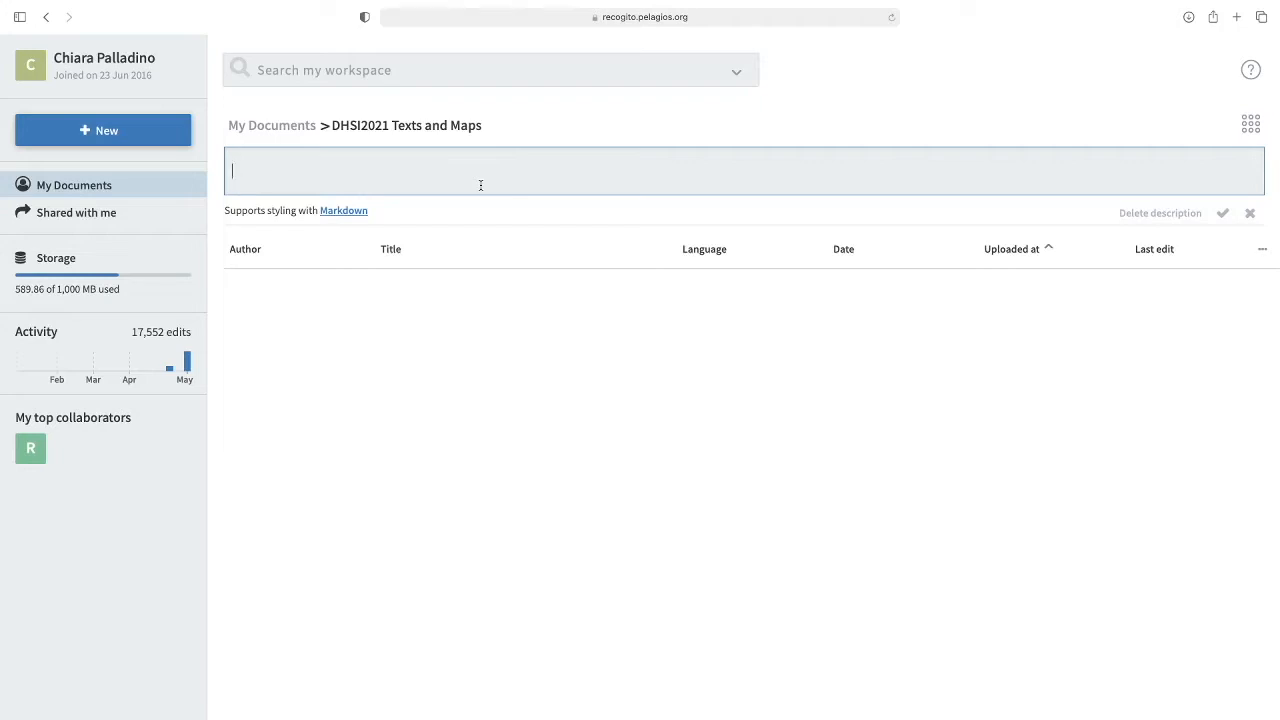
pyautogui.write('This folder contains material for the DHSI2021 Qo')
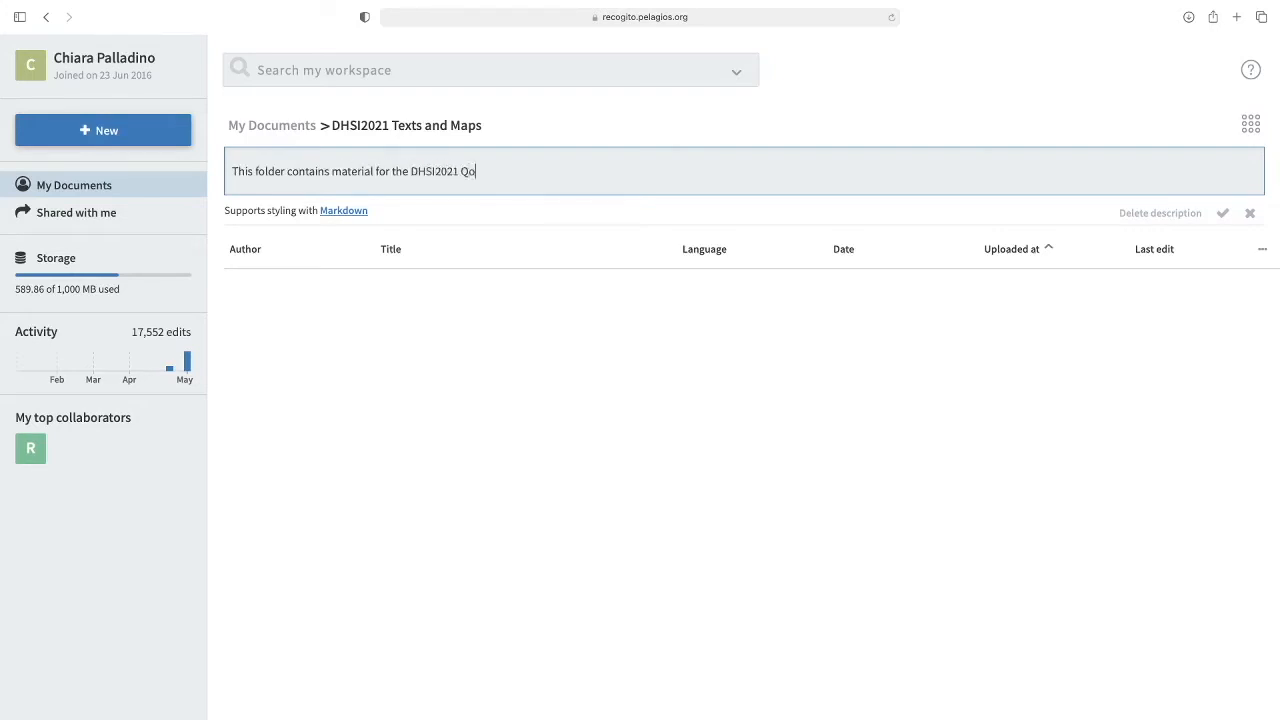
pyautogui.press('BackSpace')
pyautogui.write('Workshop "Texts and Maps".')
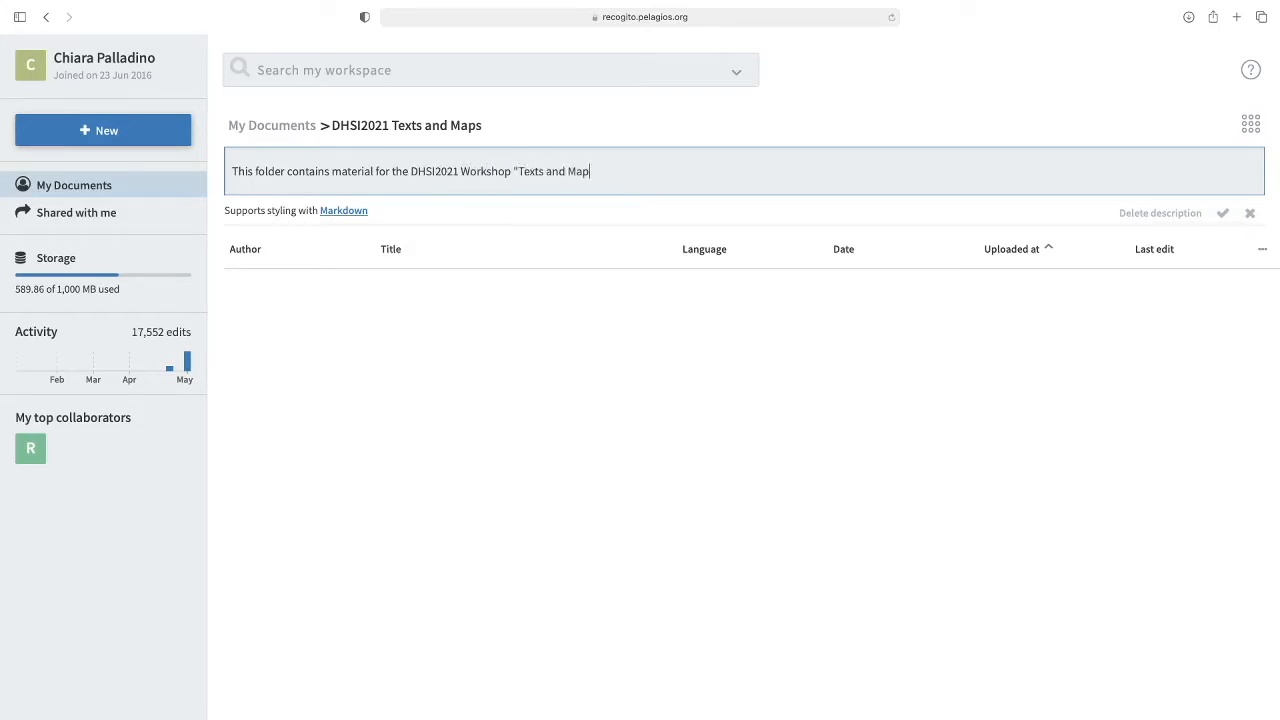
pyautogui.click(1224, 216)
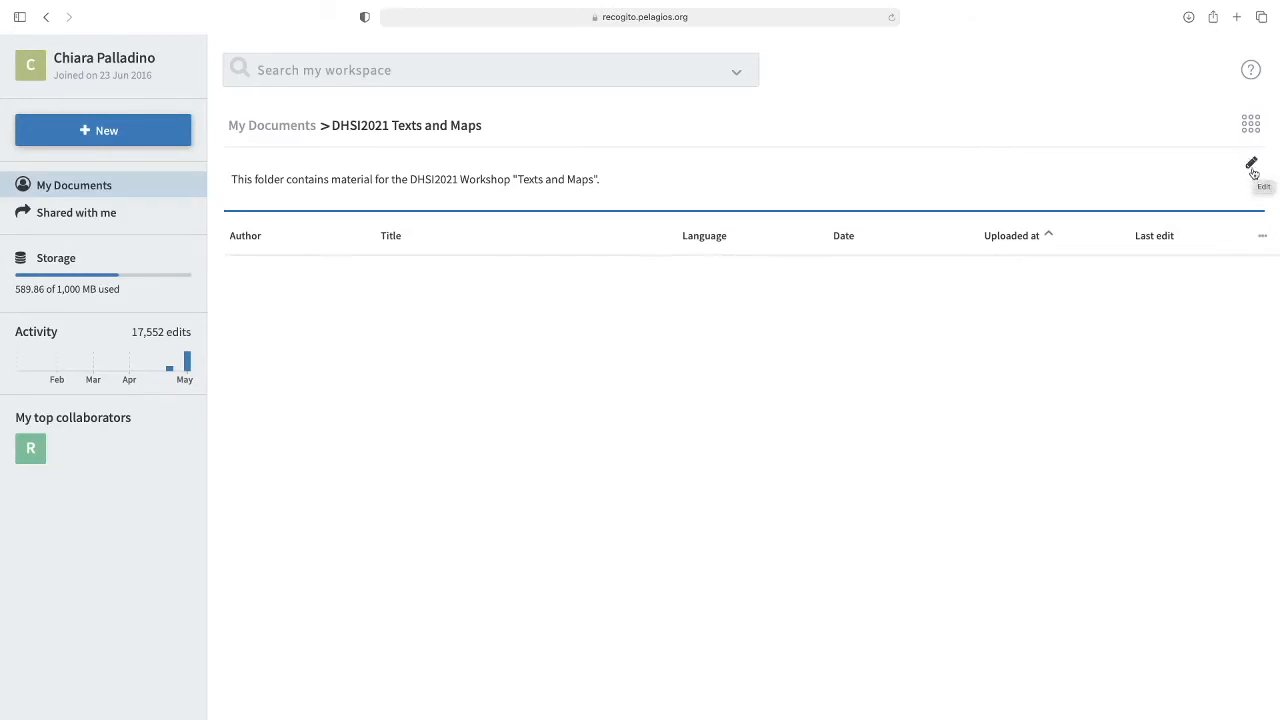
# Return to My Documents and upload the text file "Homer, Catalog of Ships.txt"
pyautogui.click(282, 134)
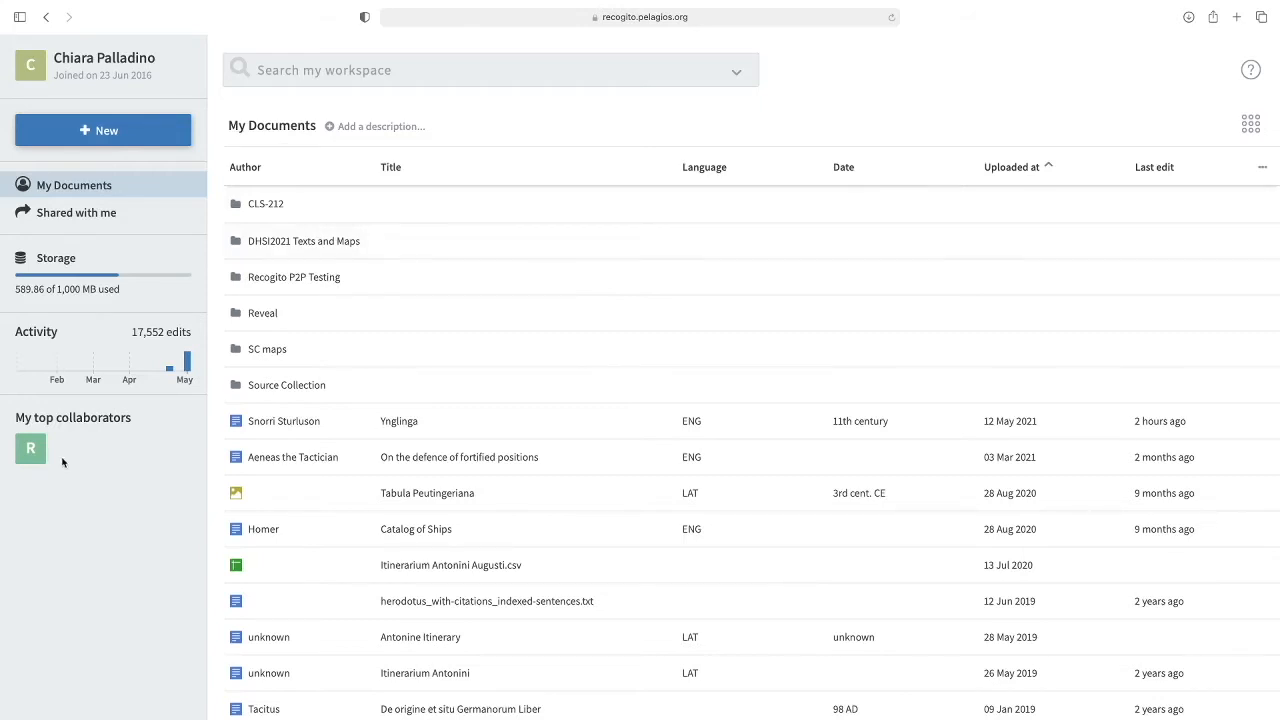
pyautogui.click(111, 133)
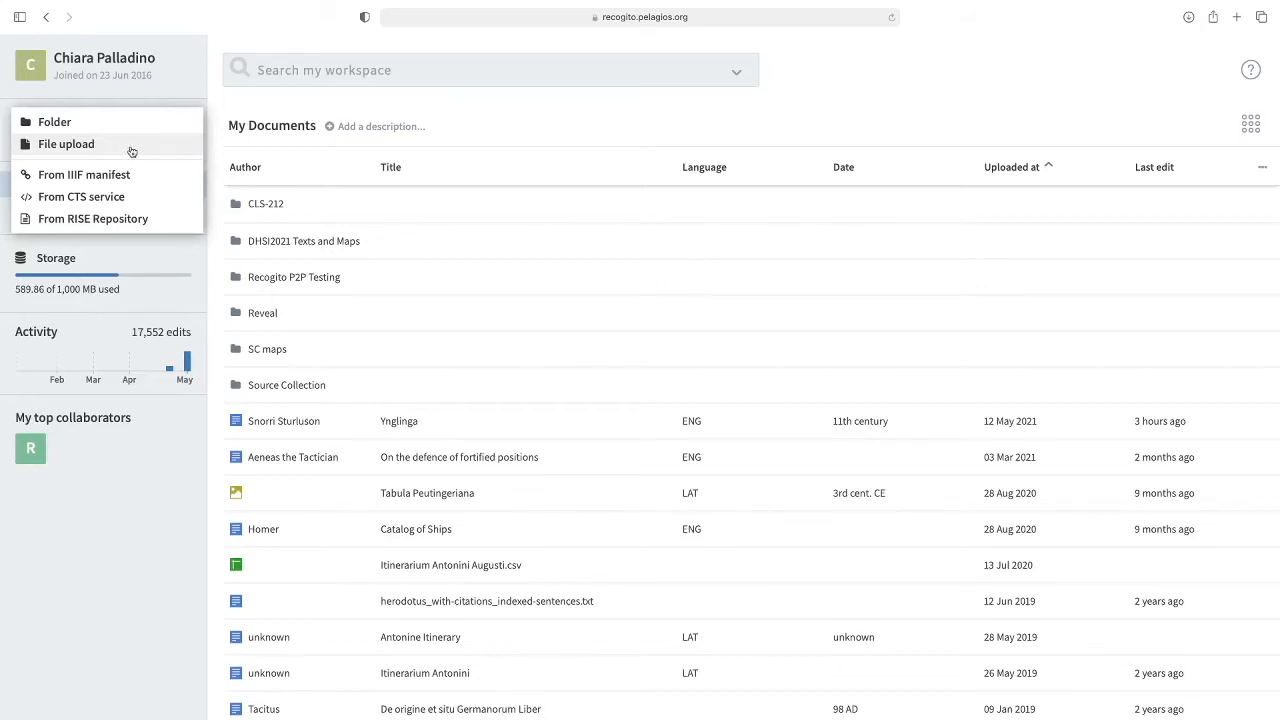
pyautogui.click(116, 149)
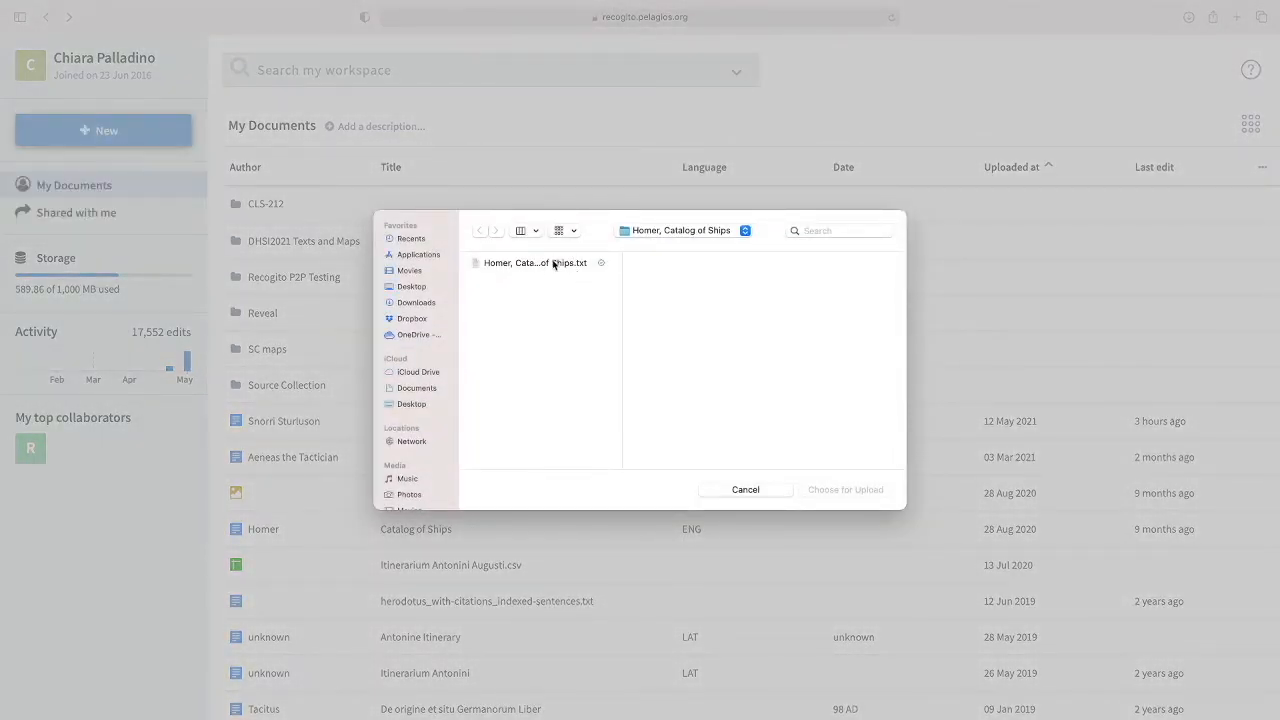
pyautogui.click(551, 265)
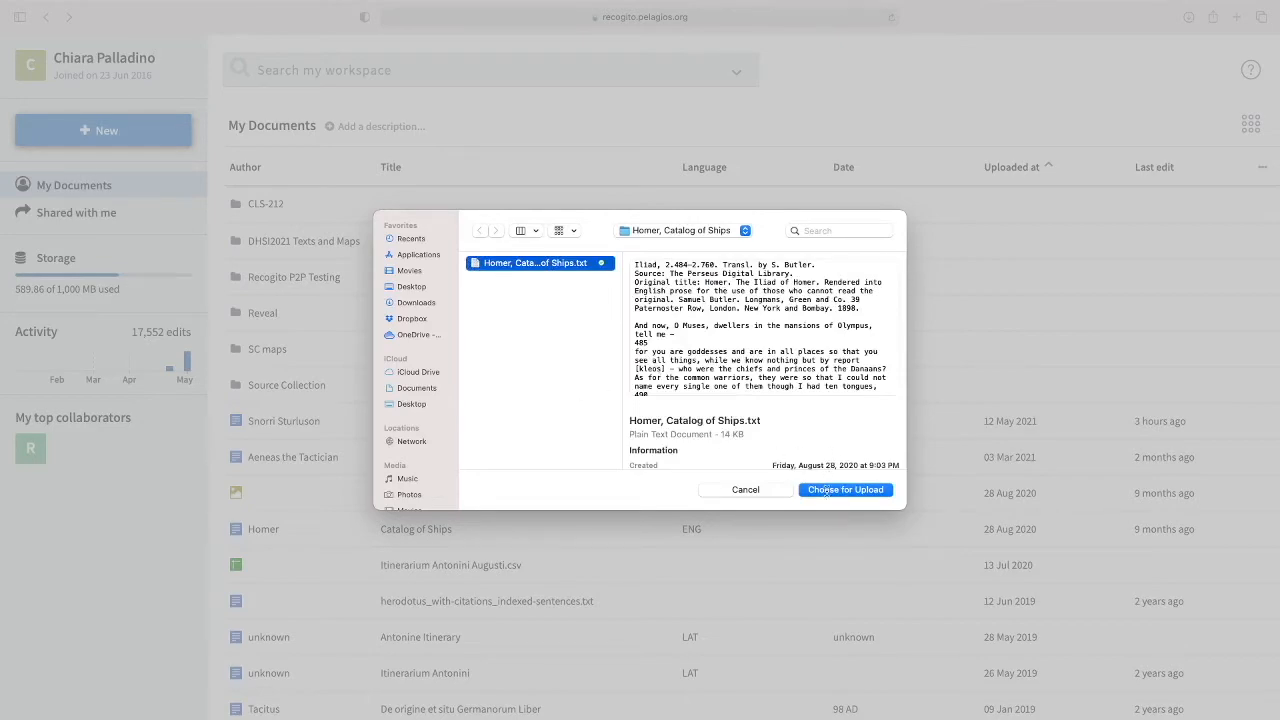
pyautogui.click(858, 490)
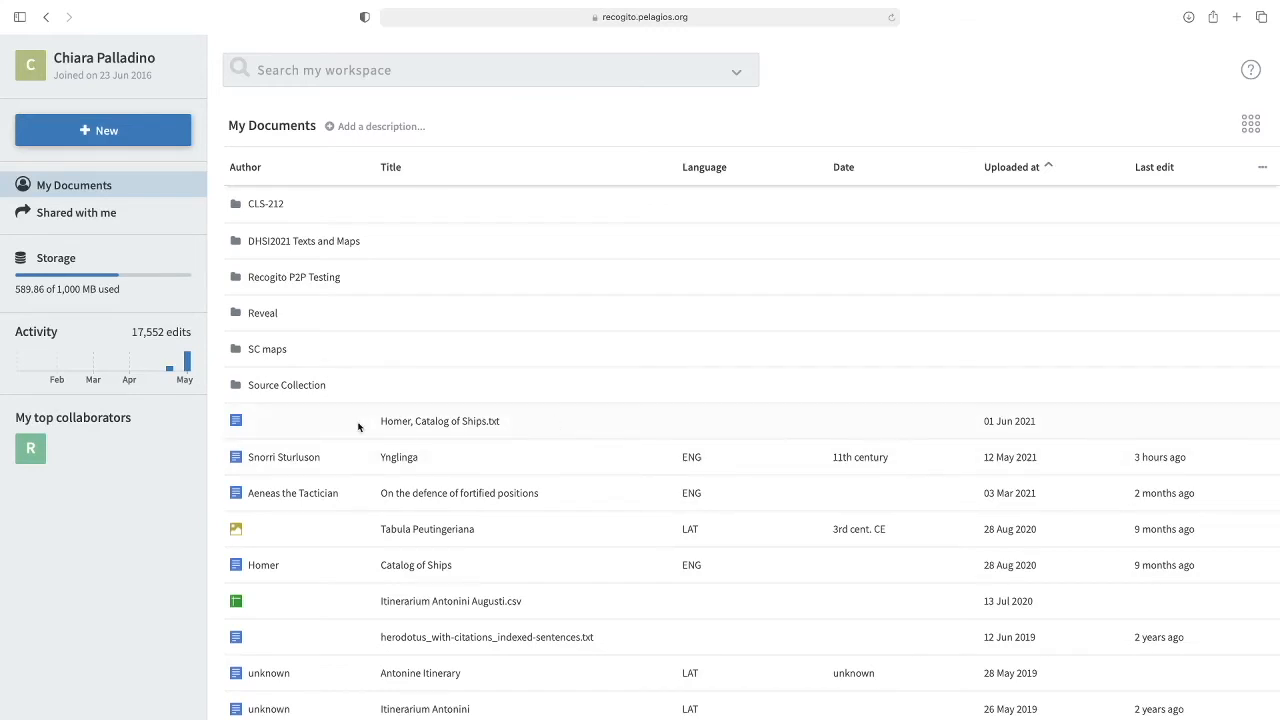
# Open the uploaded "Homer, Catalog of Ships.txt" document and go to its metadata settings
pyautogui.click(530, 430)
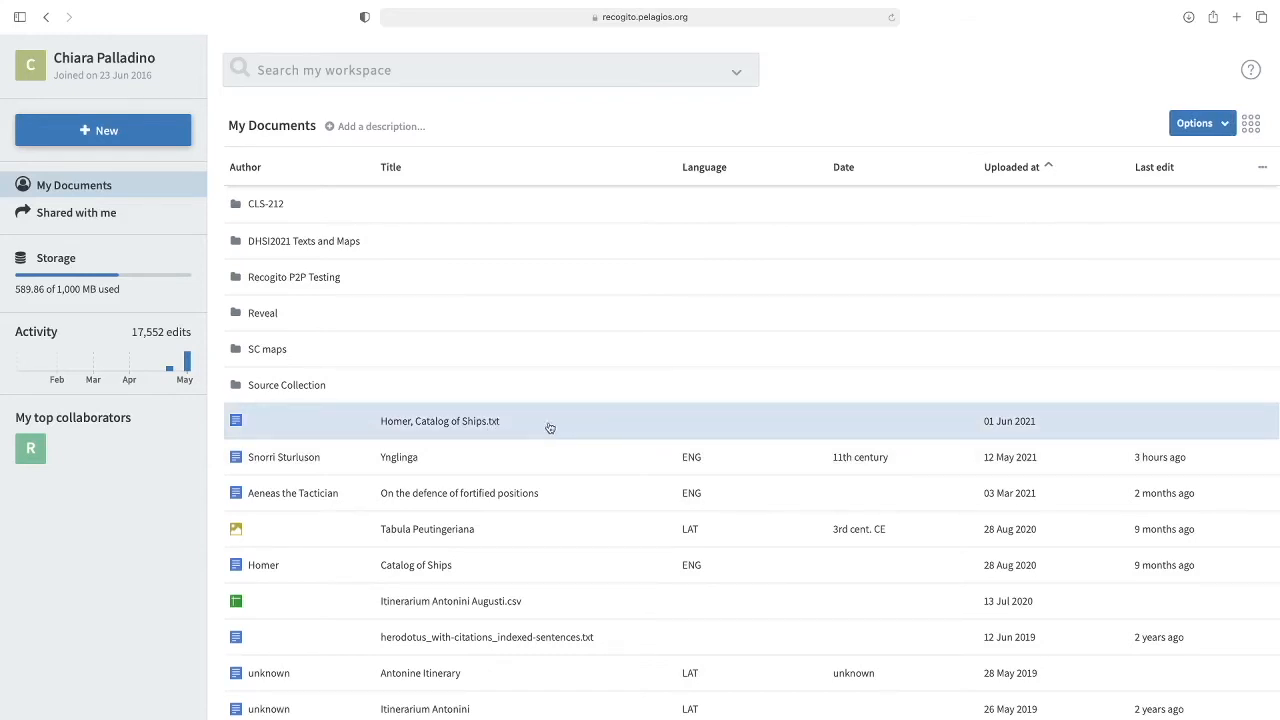
pyautogui.doubleClick(570, 428)
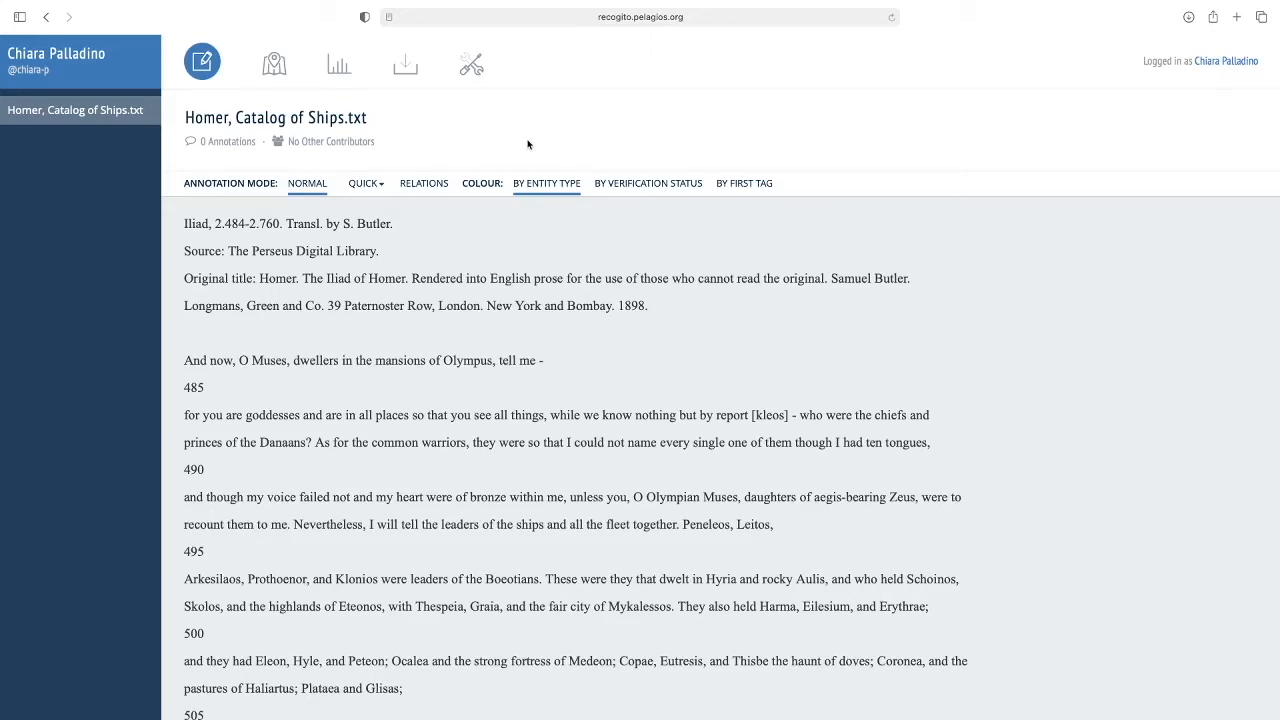
pyautogui.click(470, 70)
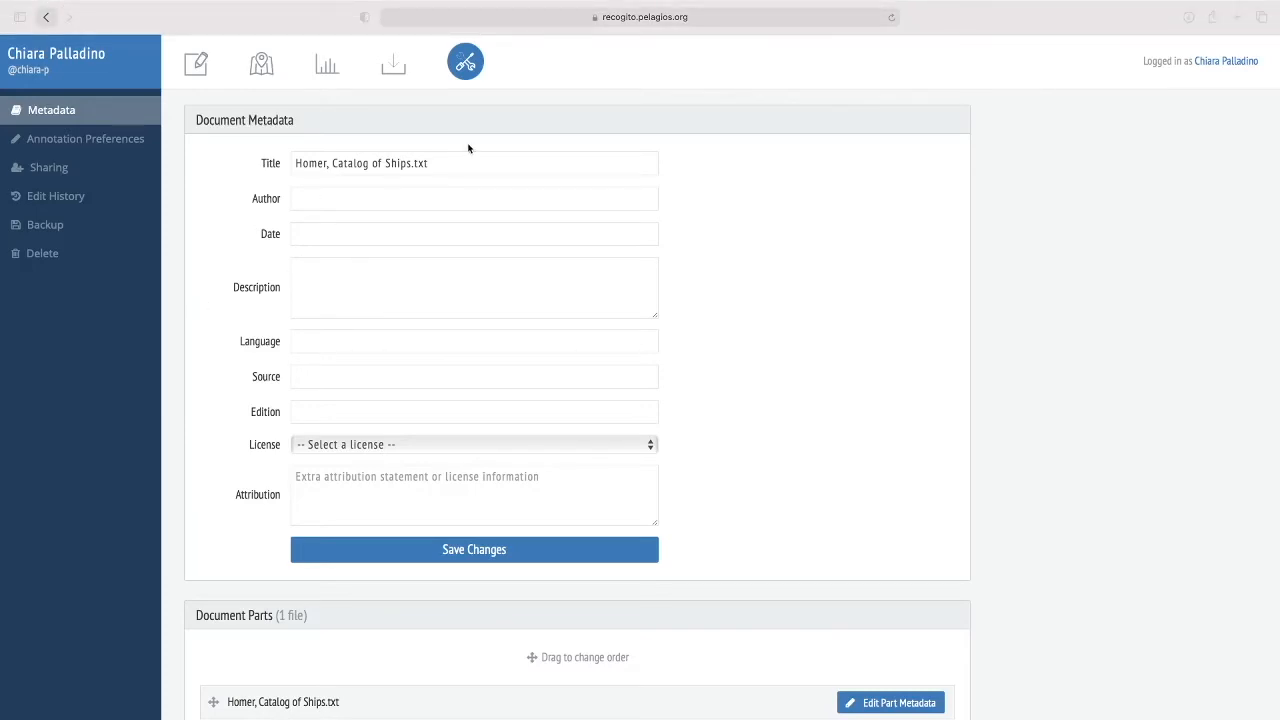
# Set the document's title to "Catalog of Ships", the author to "Homer" and the date to "8th century BCE"
pyautogui.moveTo(449, 162); pyautogui.dragTo(288, 166)
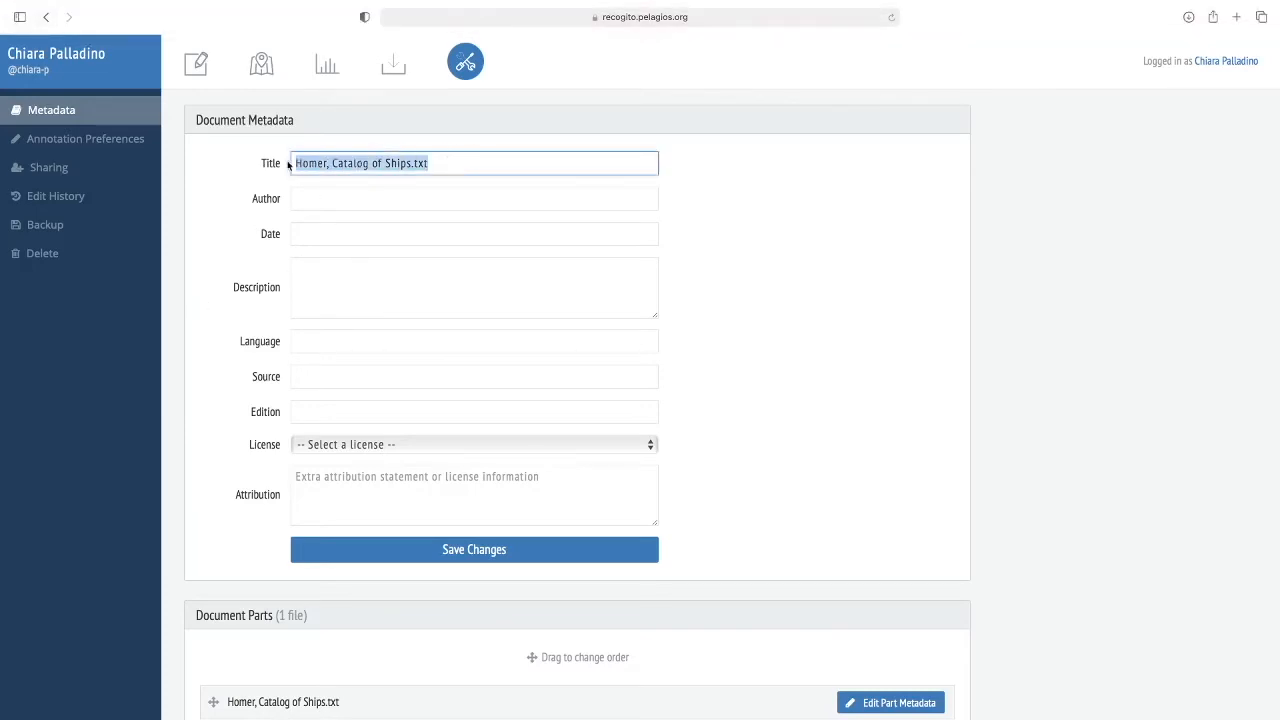
pyautogui.press('BackSpace')
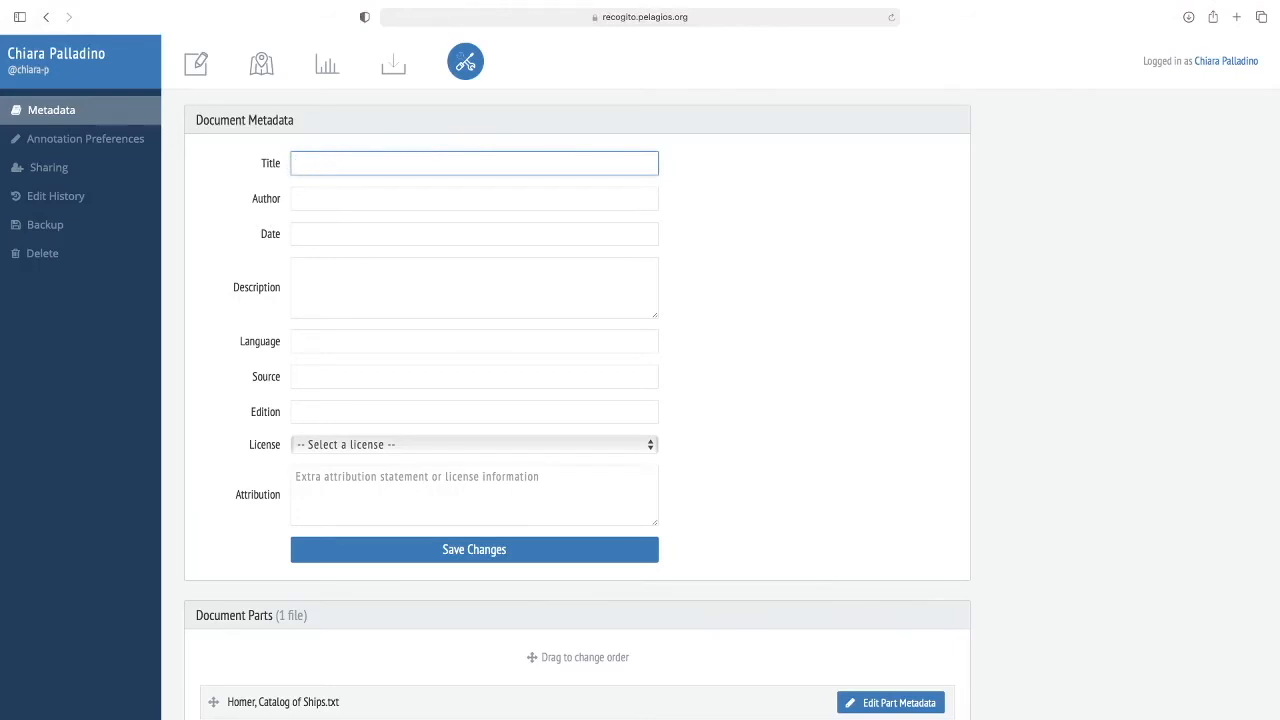
pyautogui.write('Catalog of Ships')
pyautogui.press('Tab')
pyautogui.write('Home')
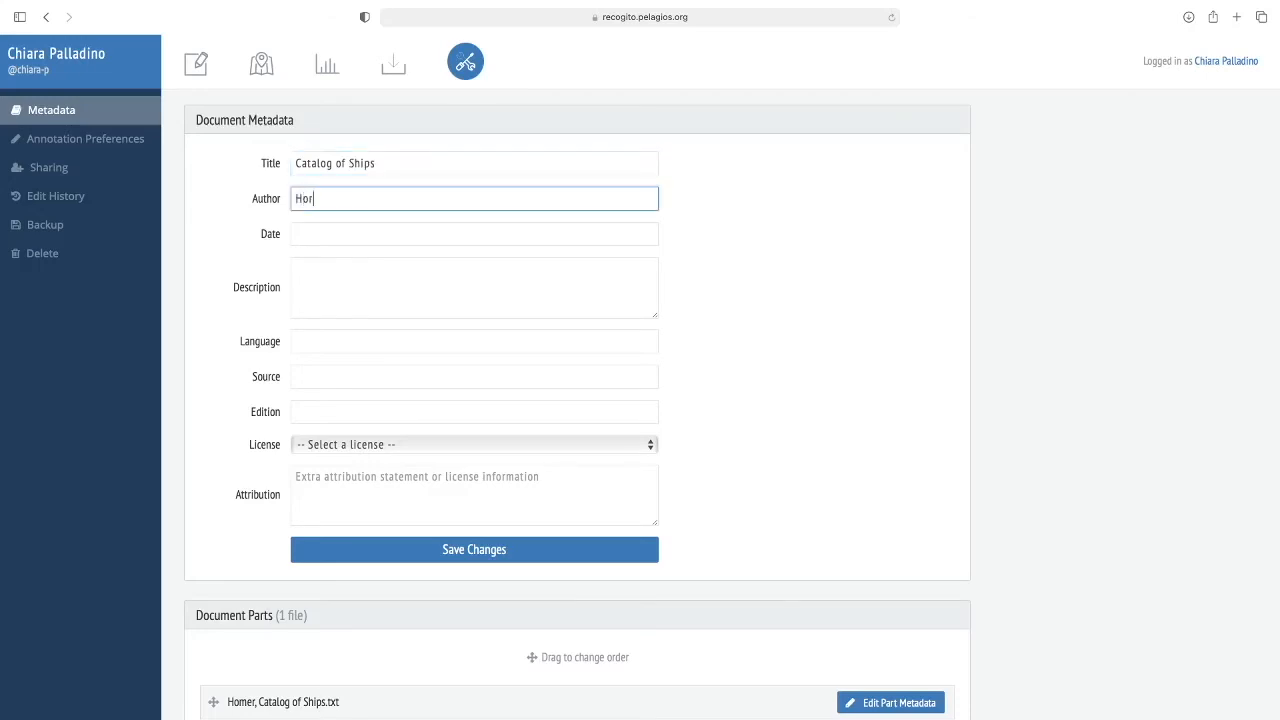
pyautogui.write('r')
pyautogui.press('Tab')
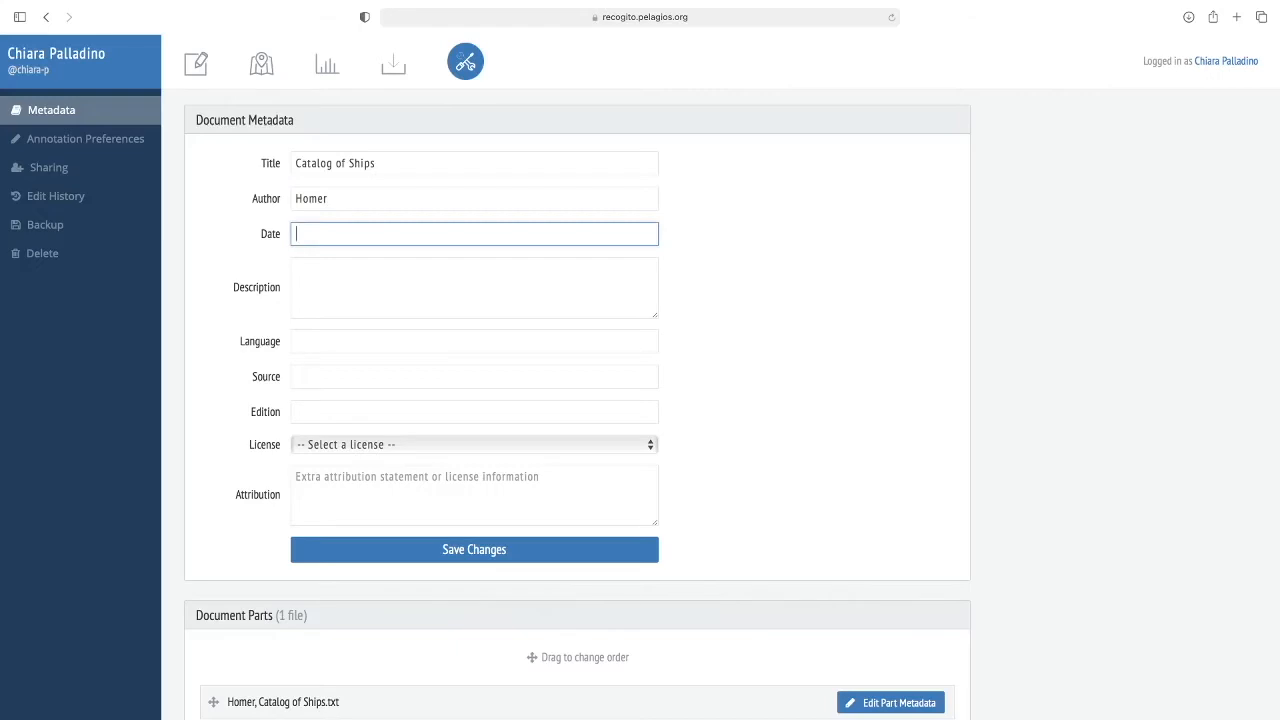
pyautogui.write('8th century BCE')
pyautogui.press('Tab')
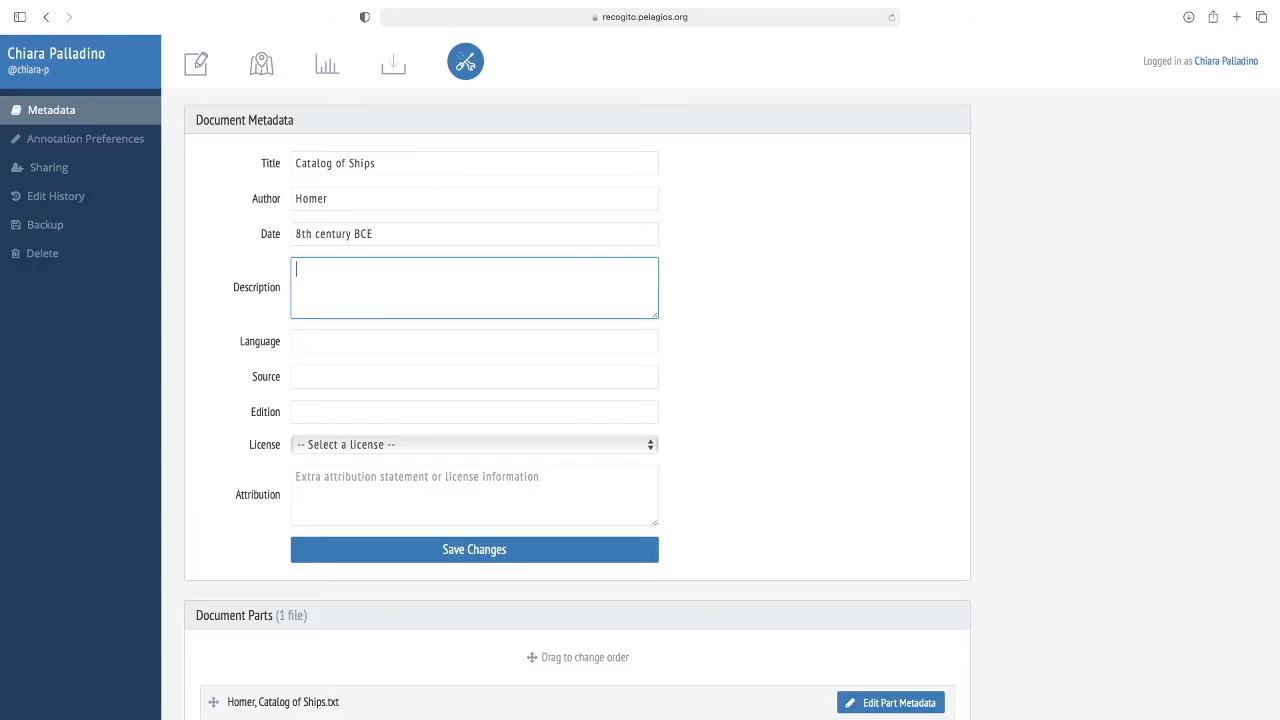
# Enter the description "Iliad, 2.484-2.760", language "ENG", source "The Perseus Digital Library" and edition "Translation by Samuel Butler"
pyautogui.write('Iliad, 2.484-2.760')
pyautogui.click(296, 341)
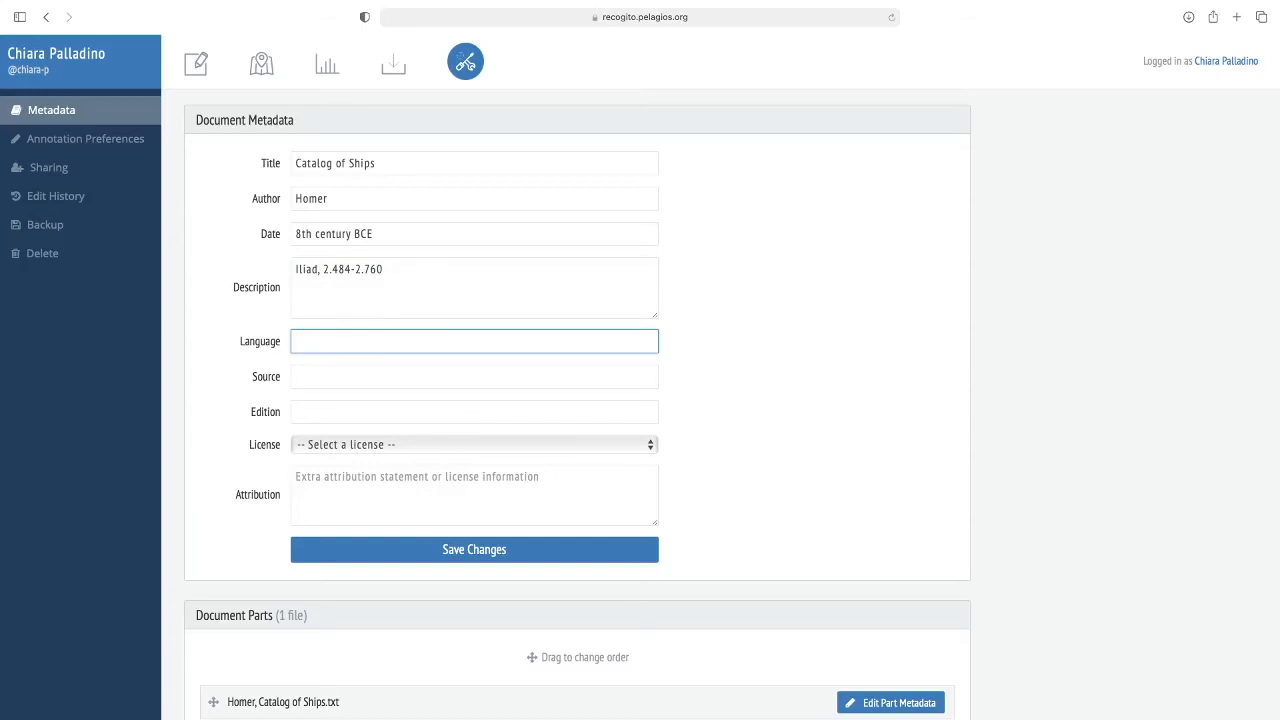
pyautogui.write('ENG')
pyautogui.click(296, 377)
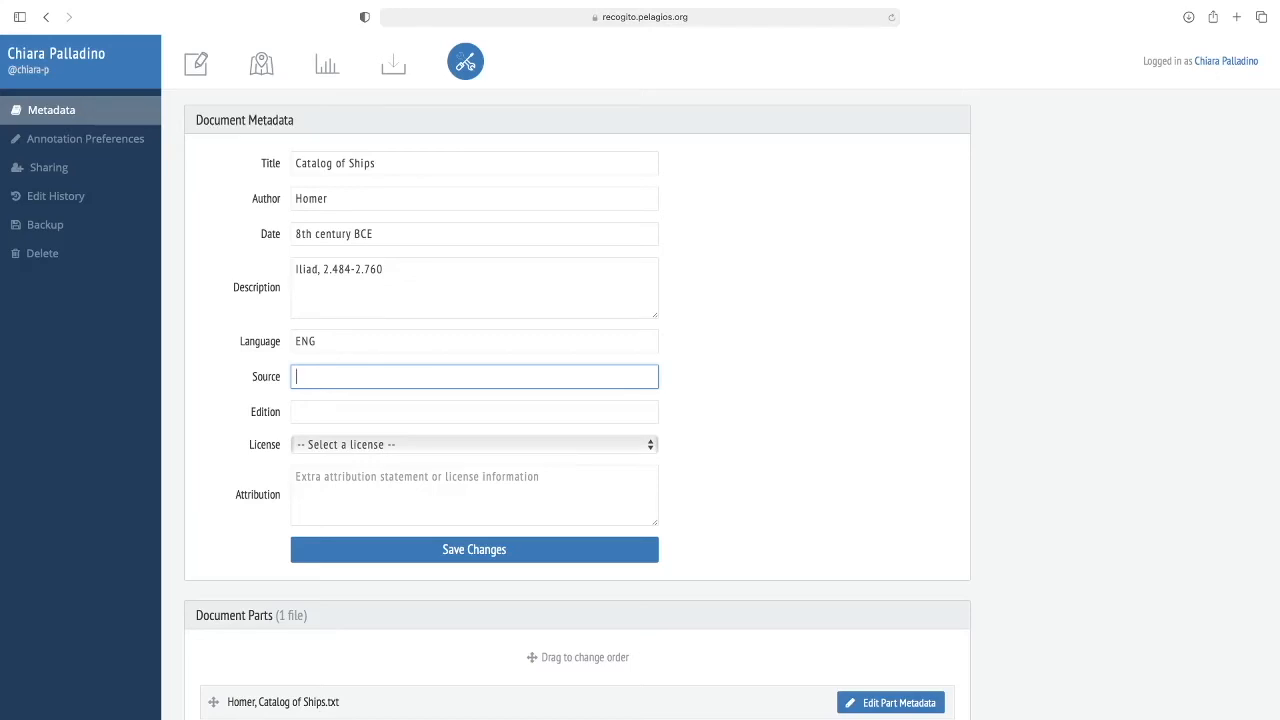
pyautogui.write('The Perseus Digital Library')
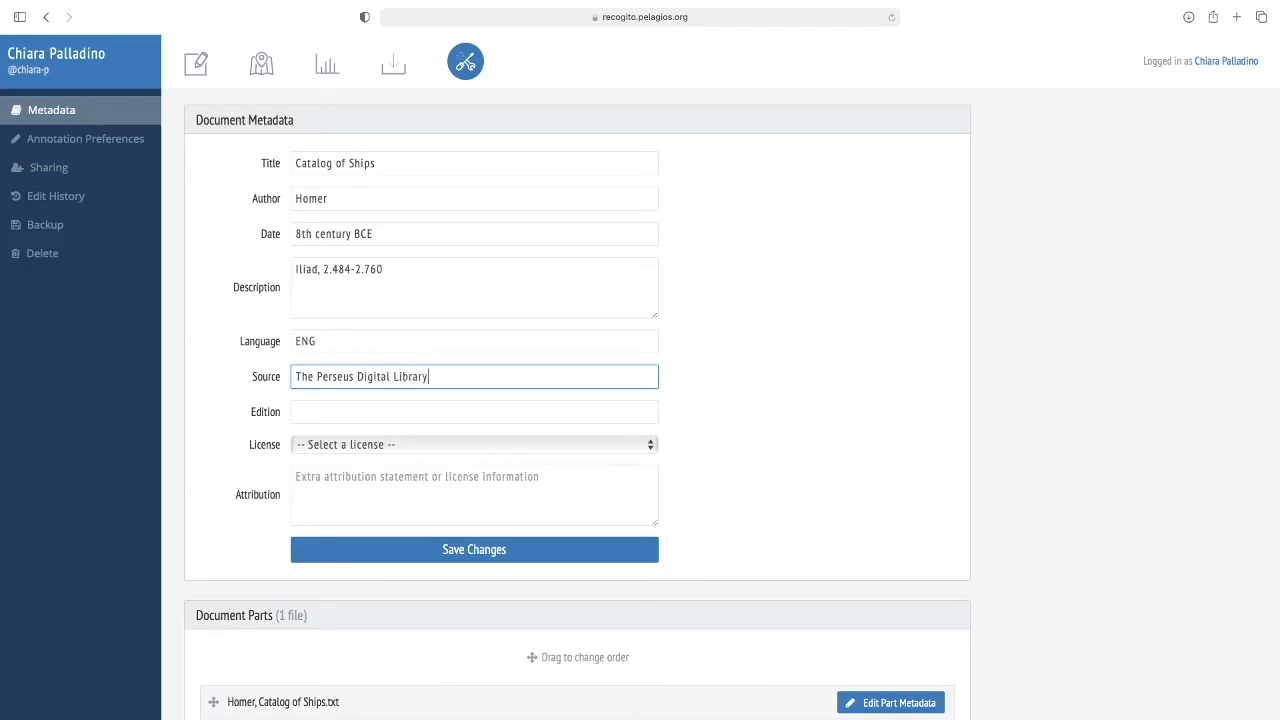
pyautogui.press('Tab')
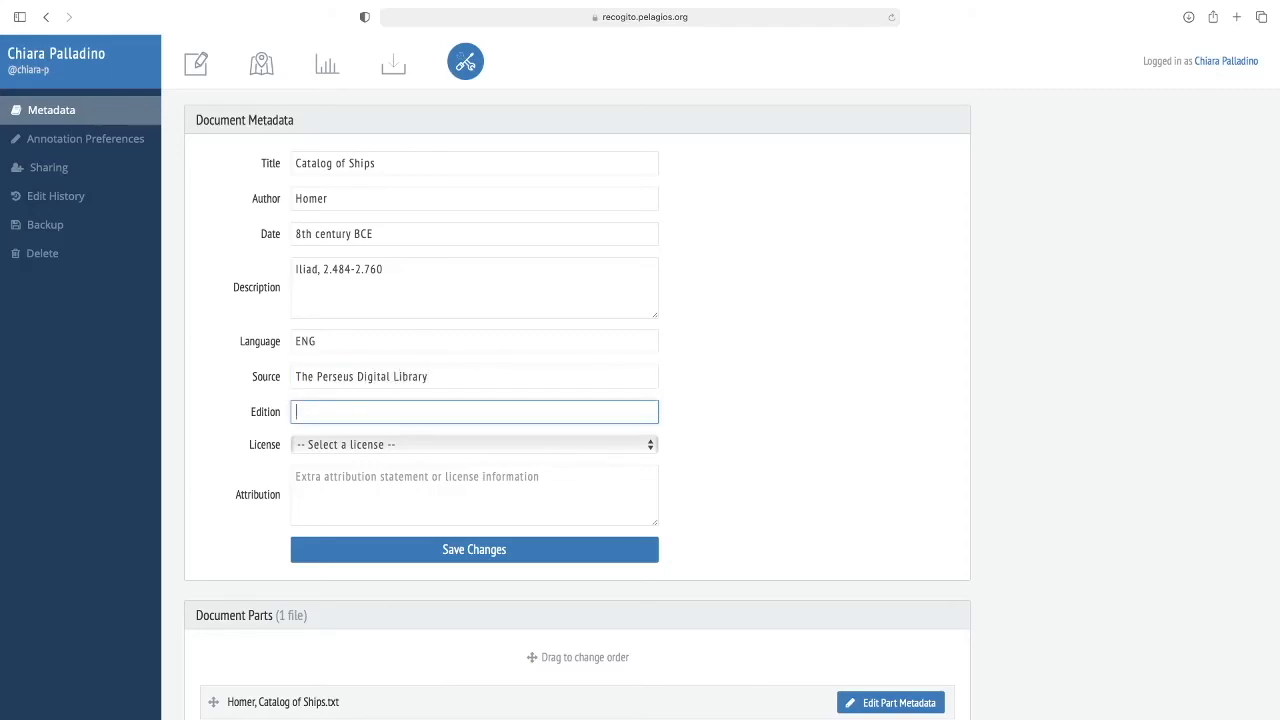
pyautogui.write('Translation by Samuel Butler')
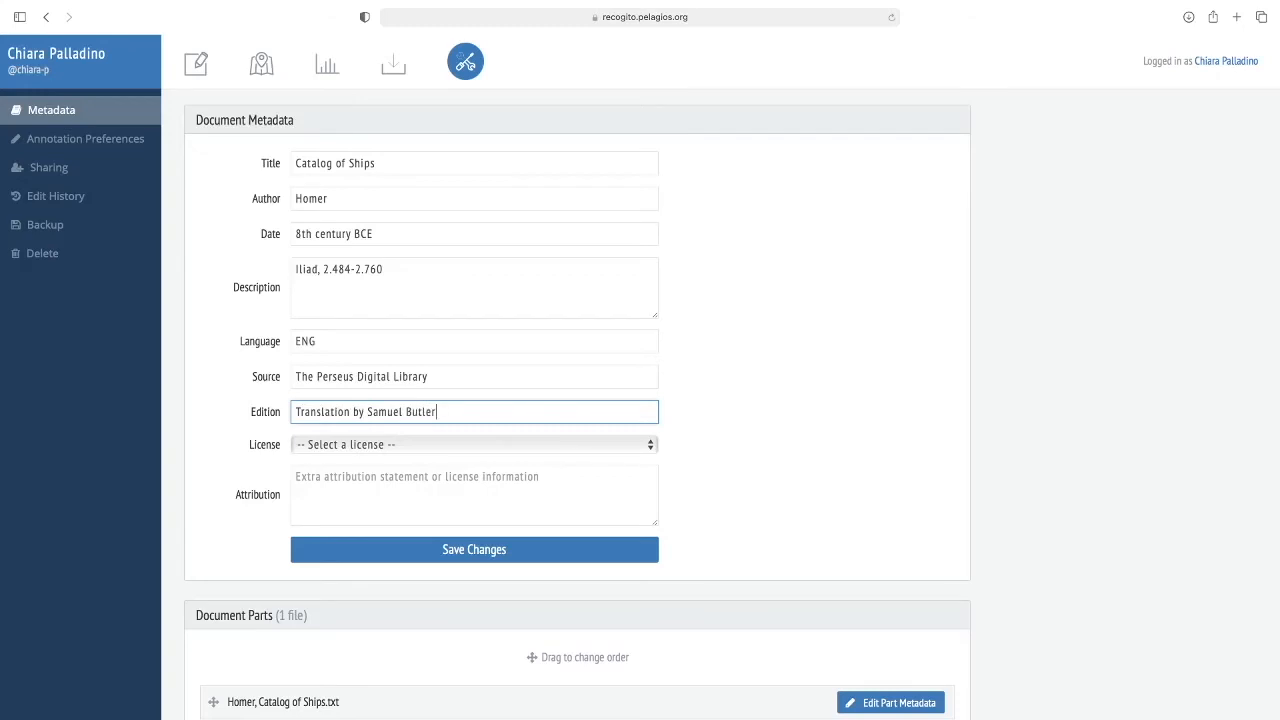
# Choose the license CC Attribution-ShareAlike 4.0 International (CC BY-SA 4.0) and save the document metadata
pyautogui.click(612, 449)
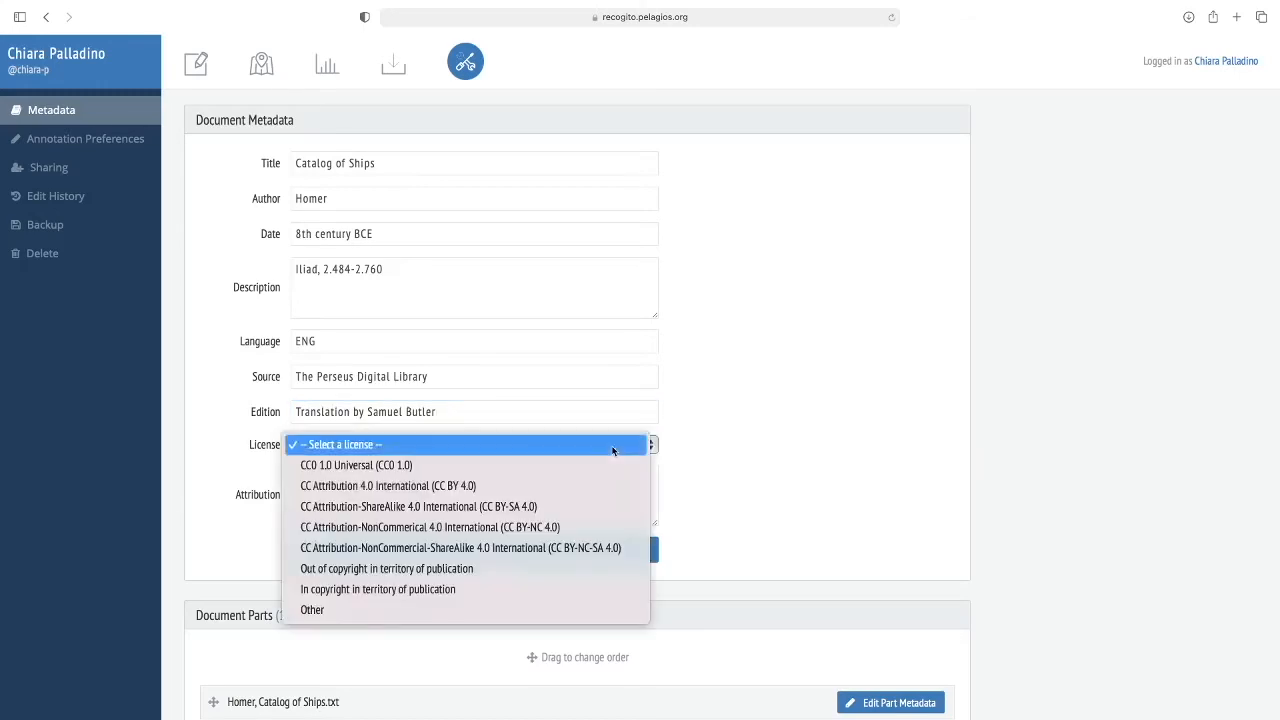
pyautogui.click(549, 509)
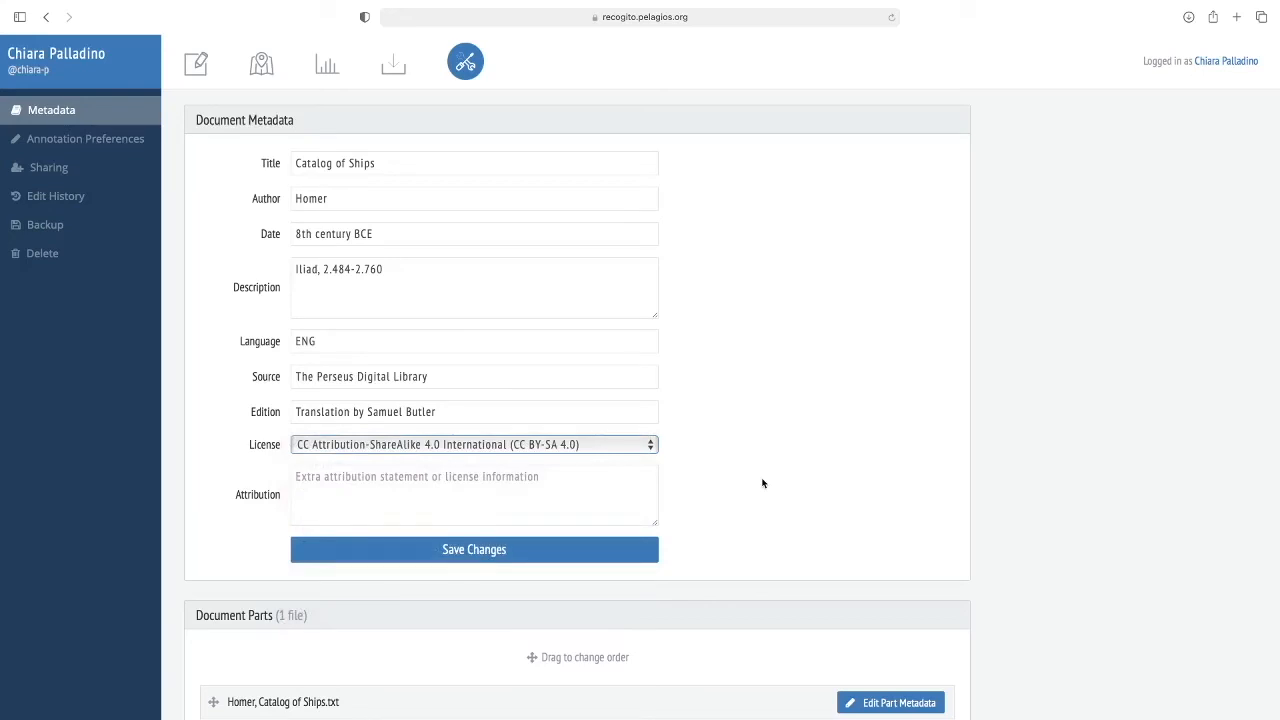
pyautogui.click(686, 489)
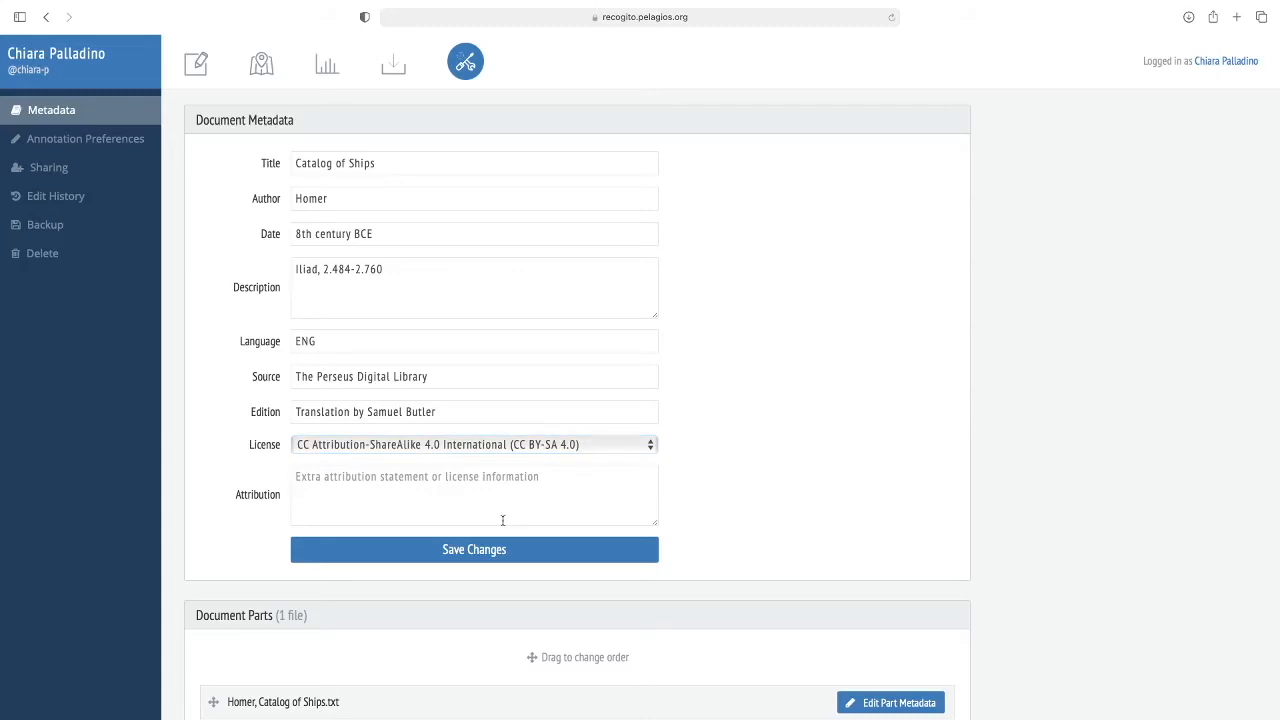
pyautogui.scroll(-1, 736, 515)
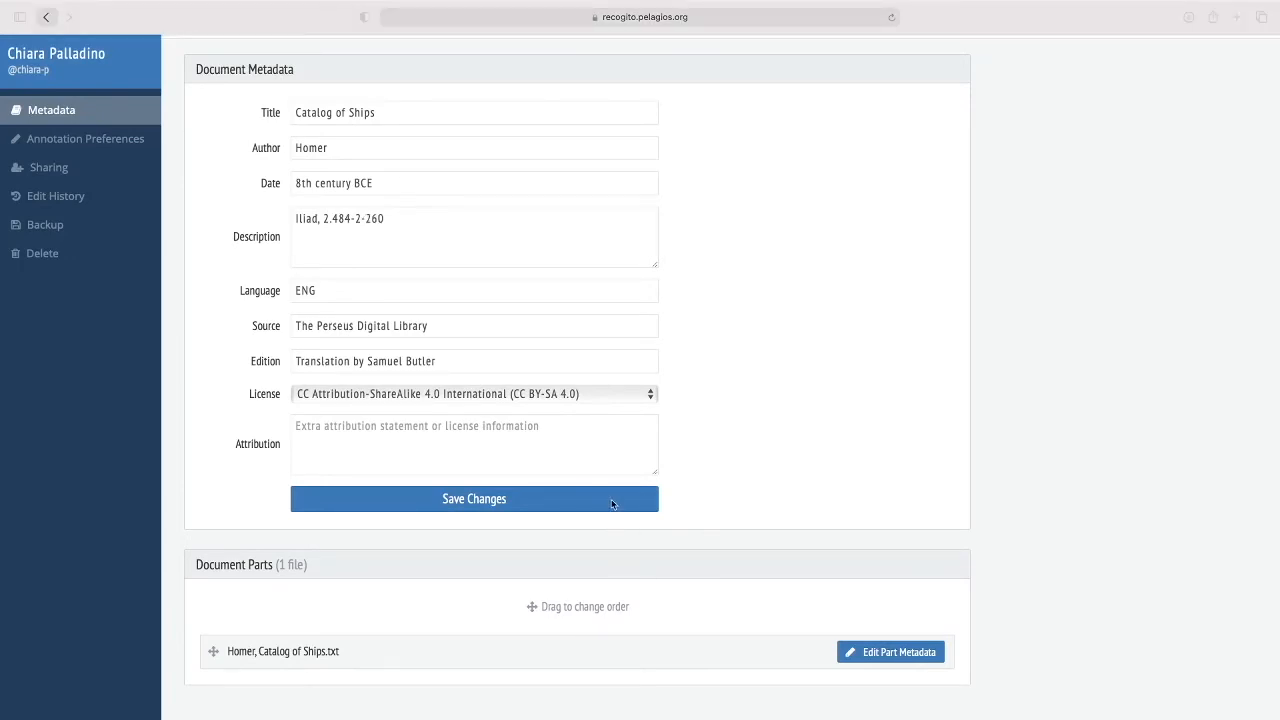
pyautogui.click(524, 498)
pyautogui.click(549, 498)
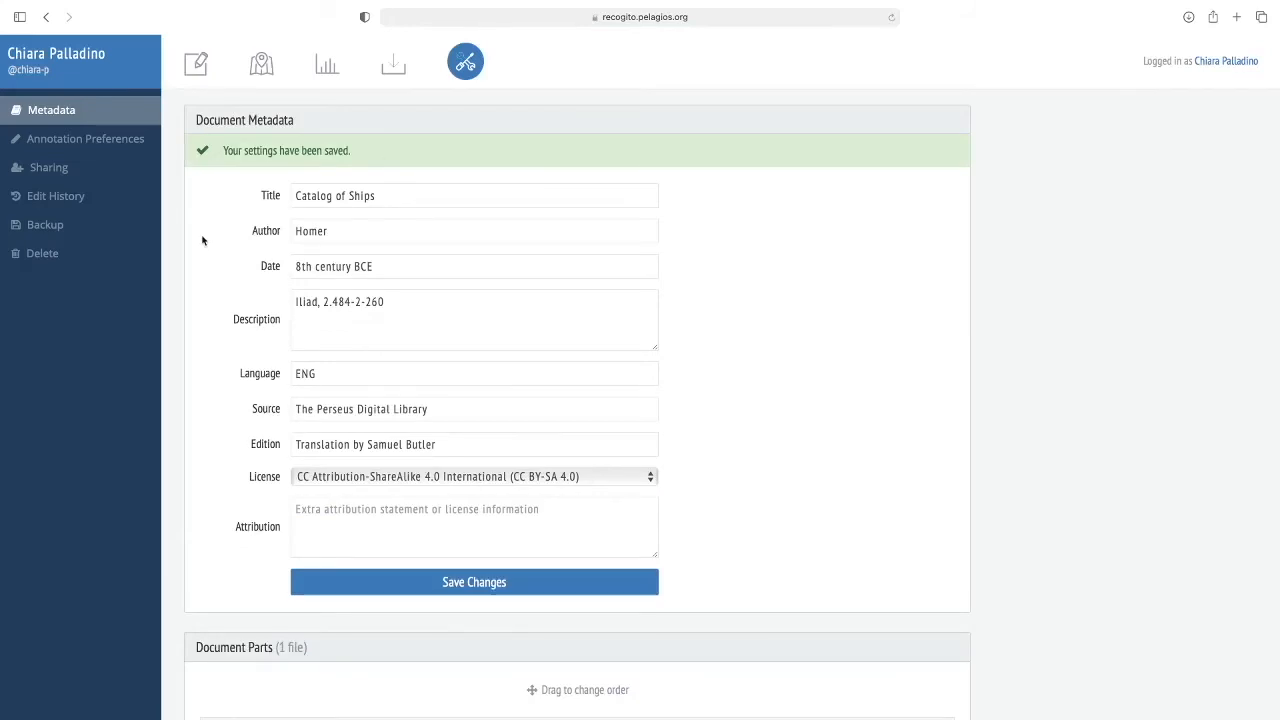
# Return to the workspace and move the newly uploaded Catalog of Ships into the DHSI2021 Texts and Maps folder
pyautogui.click(93, 63)
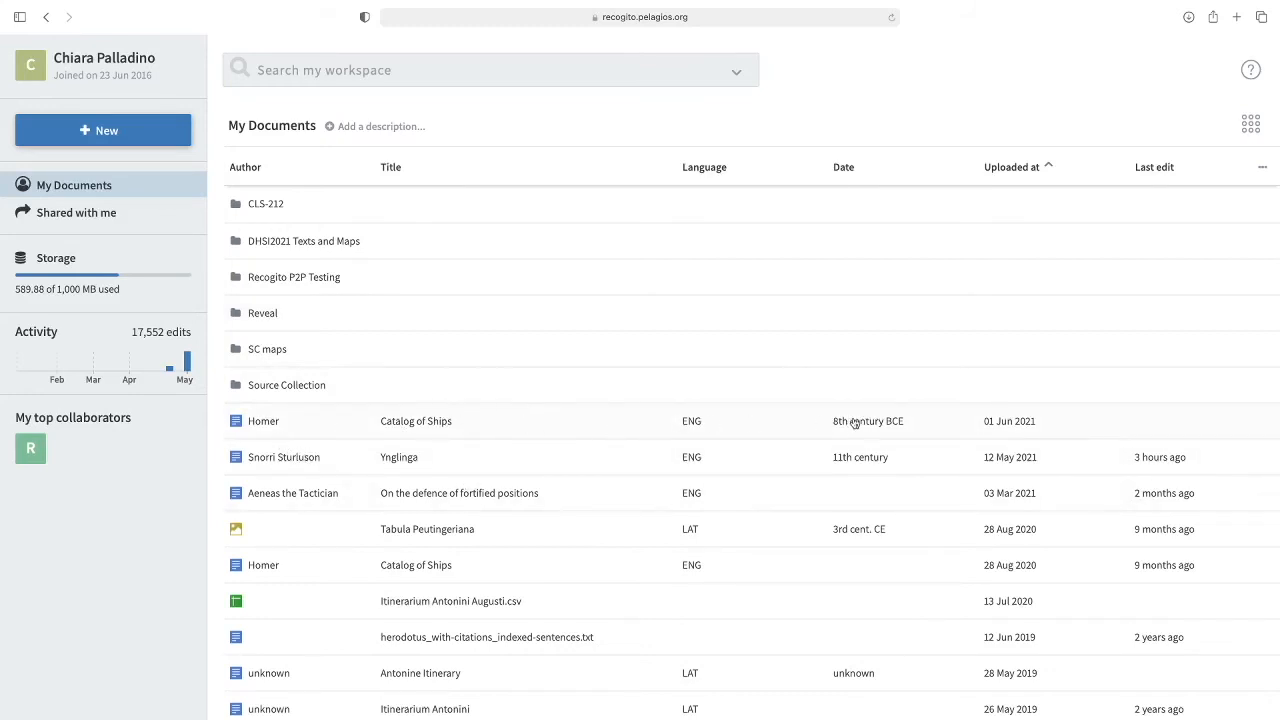
pyautogui.click(340, 428)
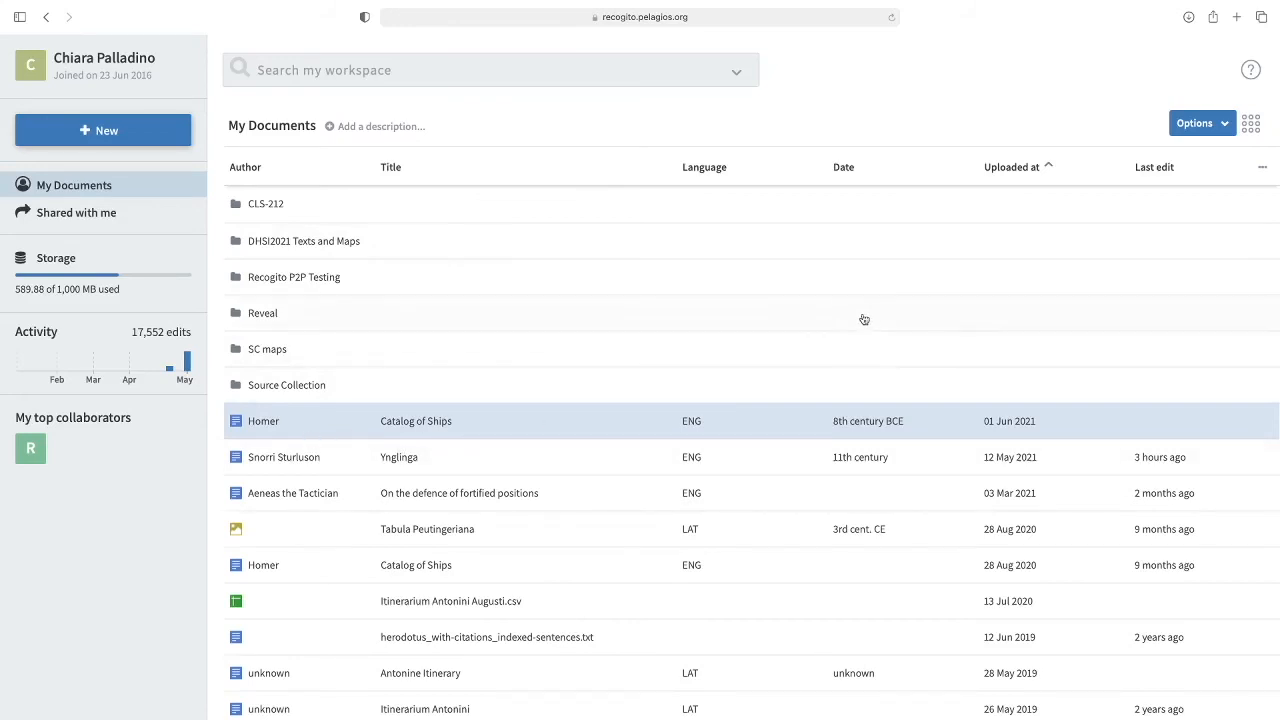
pyautogui.click(1224, 127)
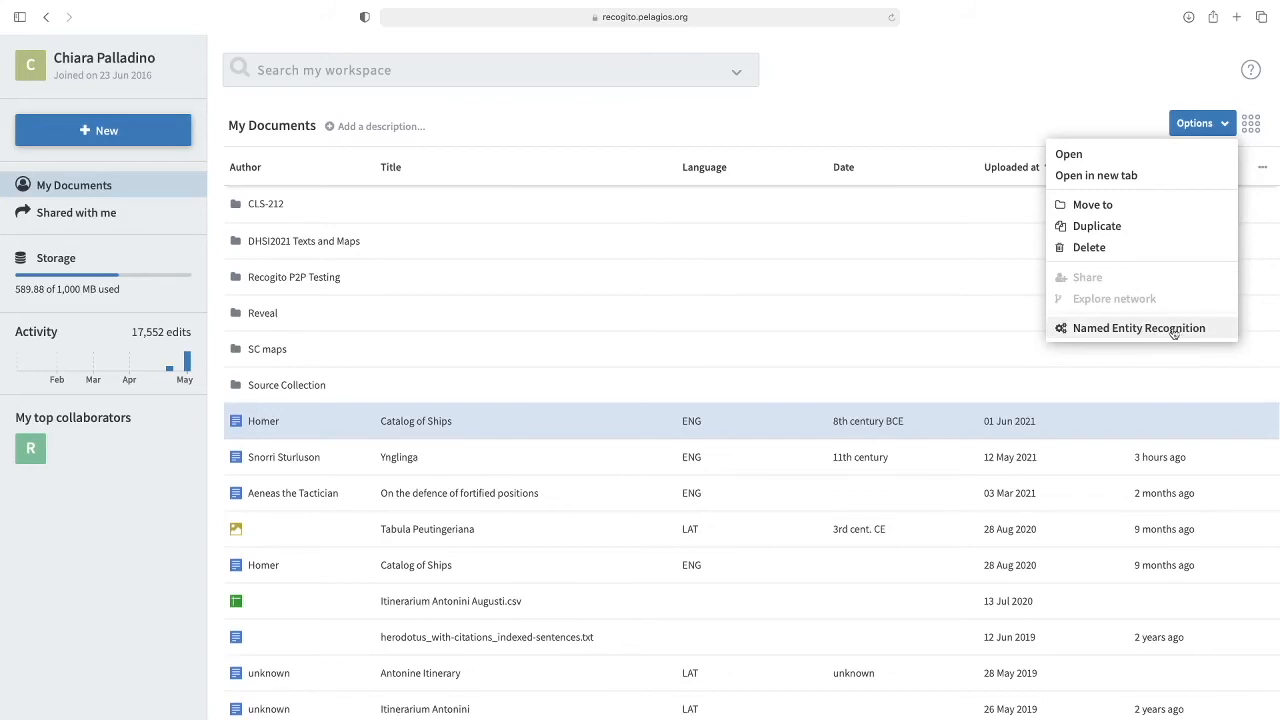
pyautogui.click(1122, 210)
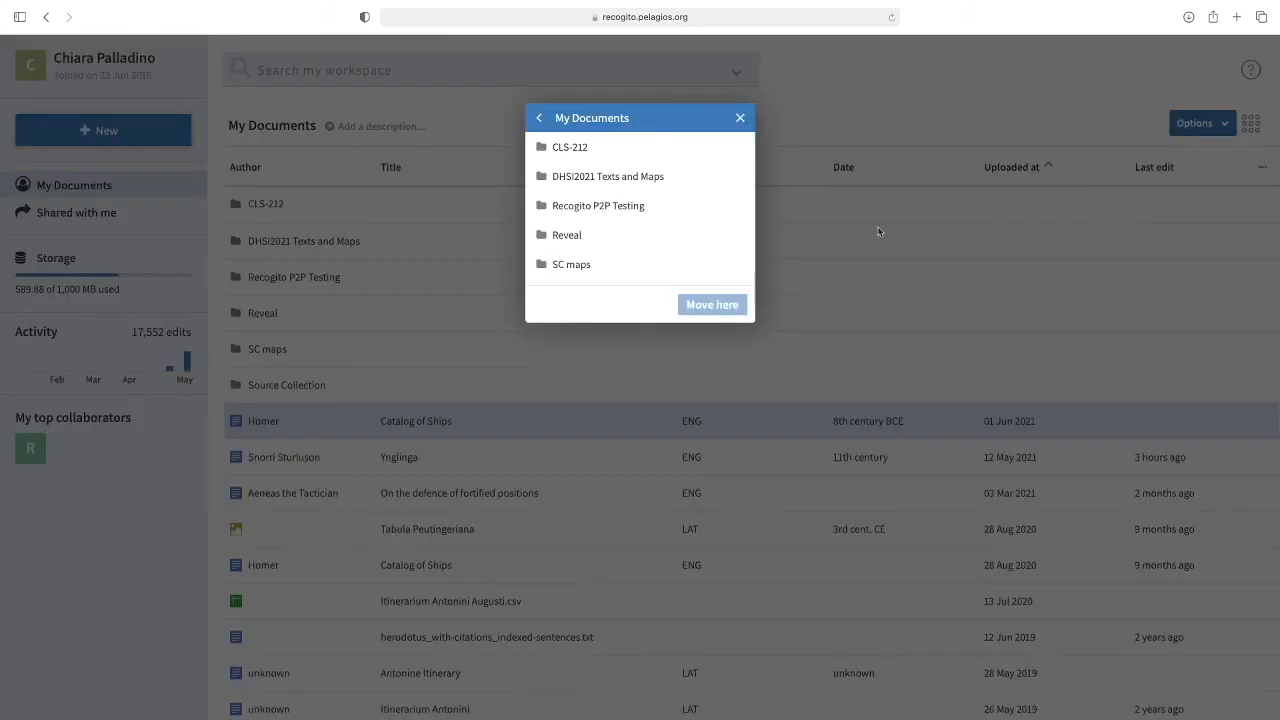
pyautogui.click(676, 185)
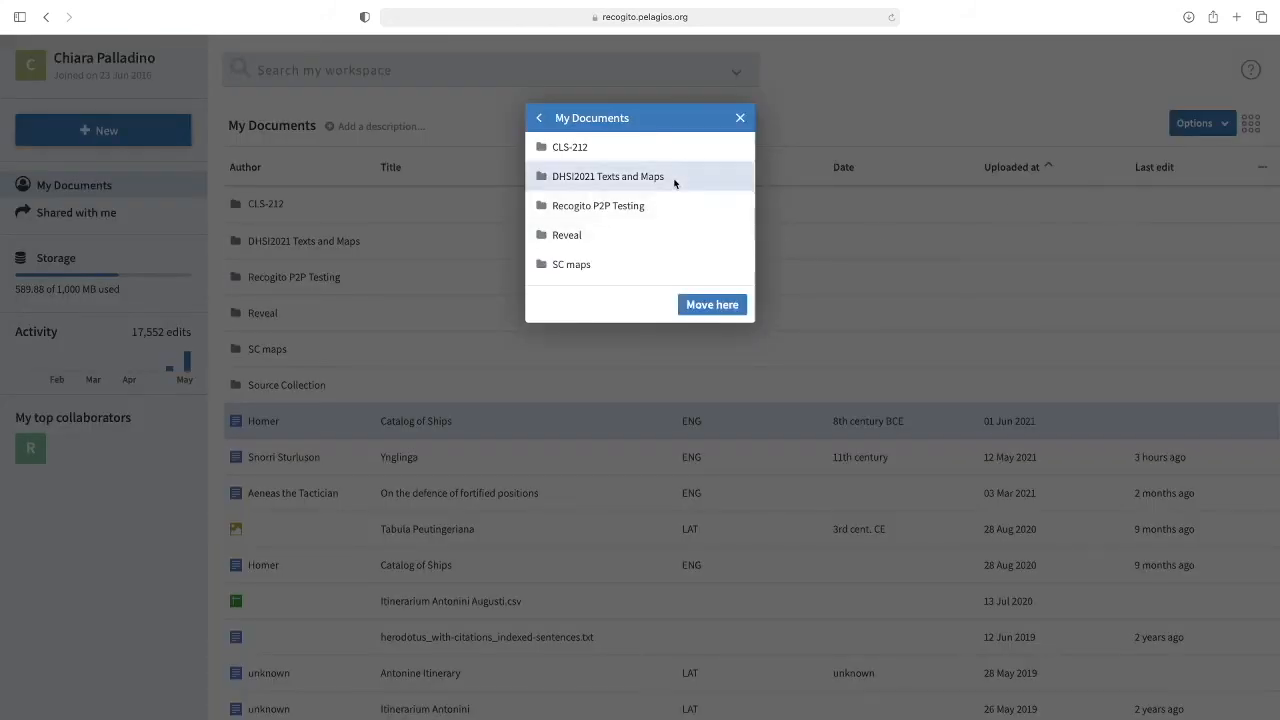
pyautogui.click(700, 306)
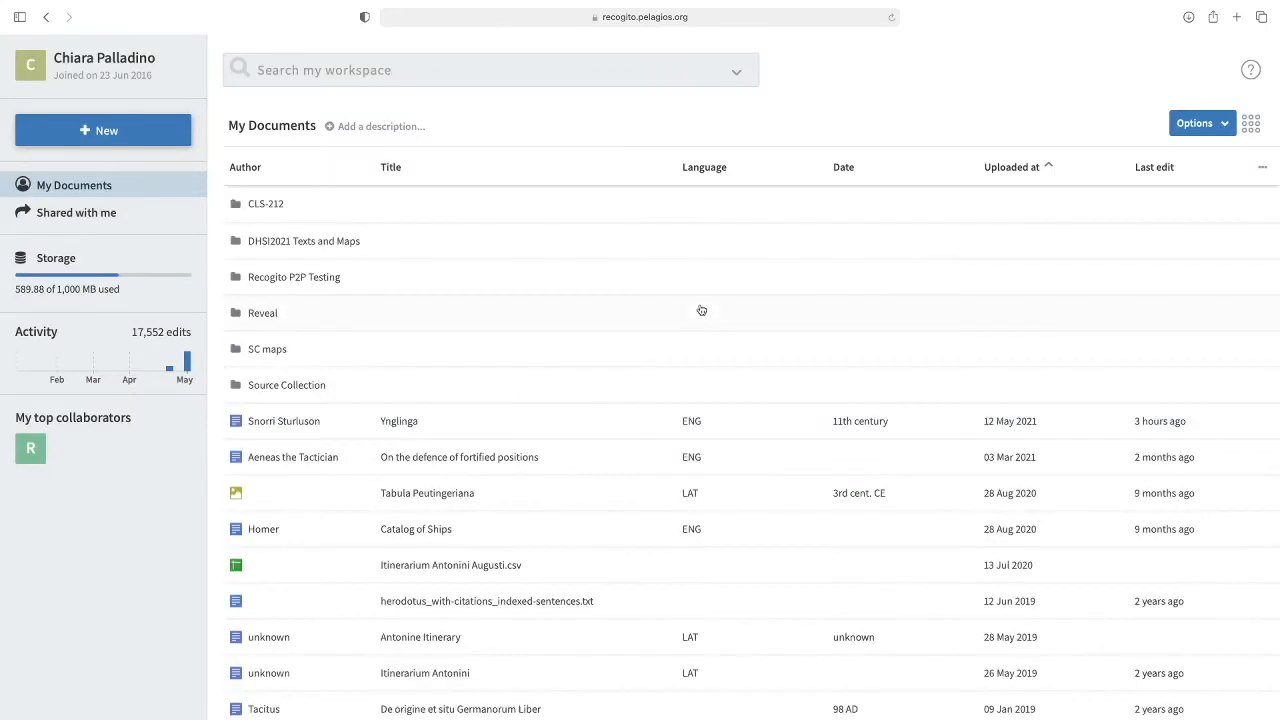
# Check the contents of the DHSI2021 Texts and Maps folder and return to My Documents
pyautogui.click(500, 241)
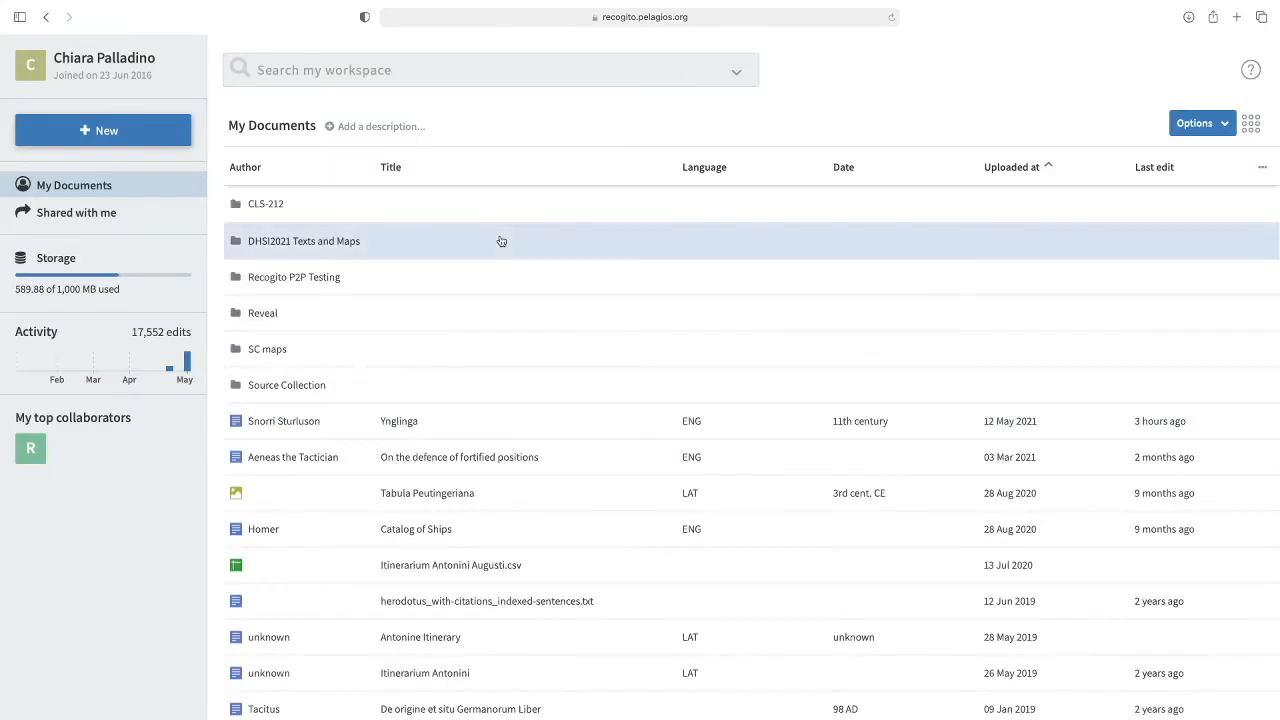
pyautogui.doubleClick(530, 241)
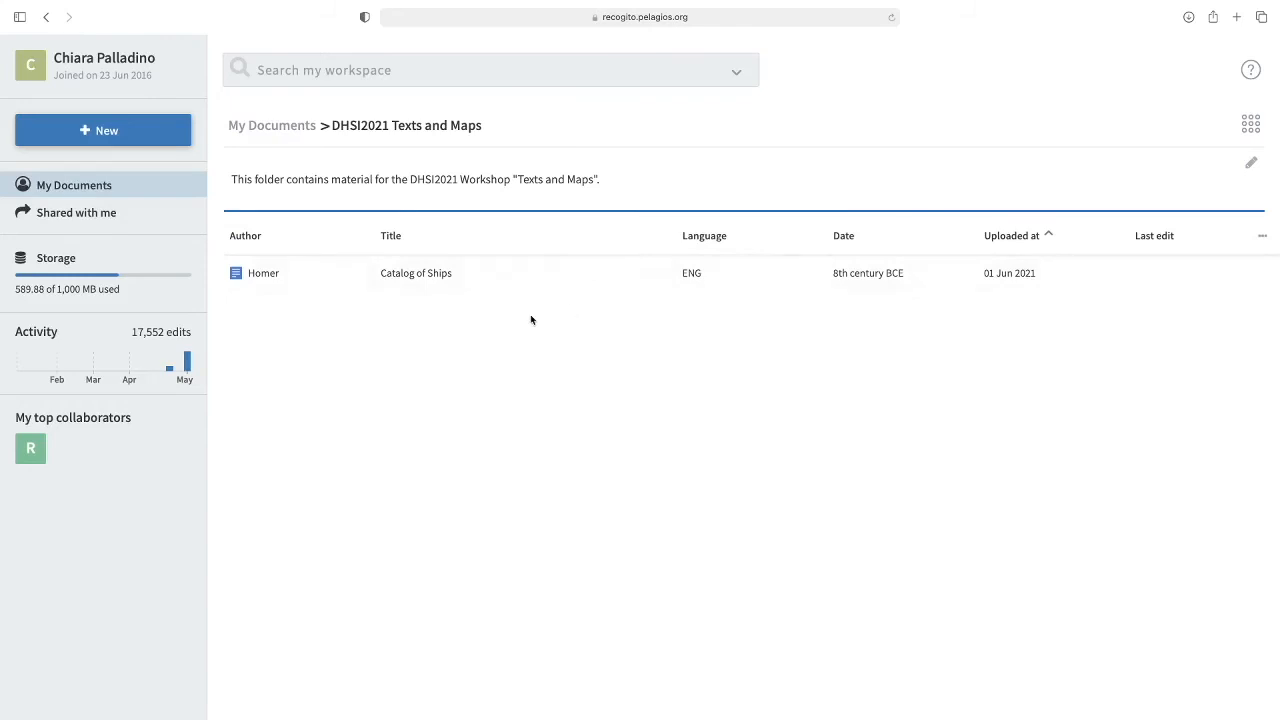
pyautogui.click(272, 125)
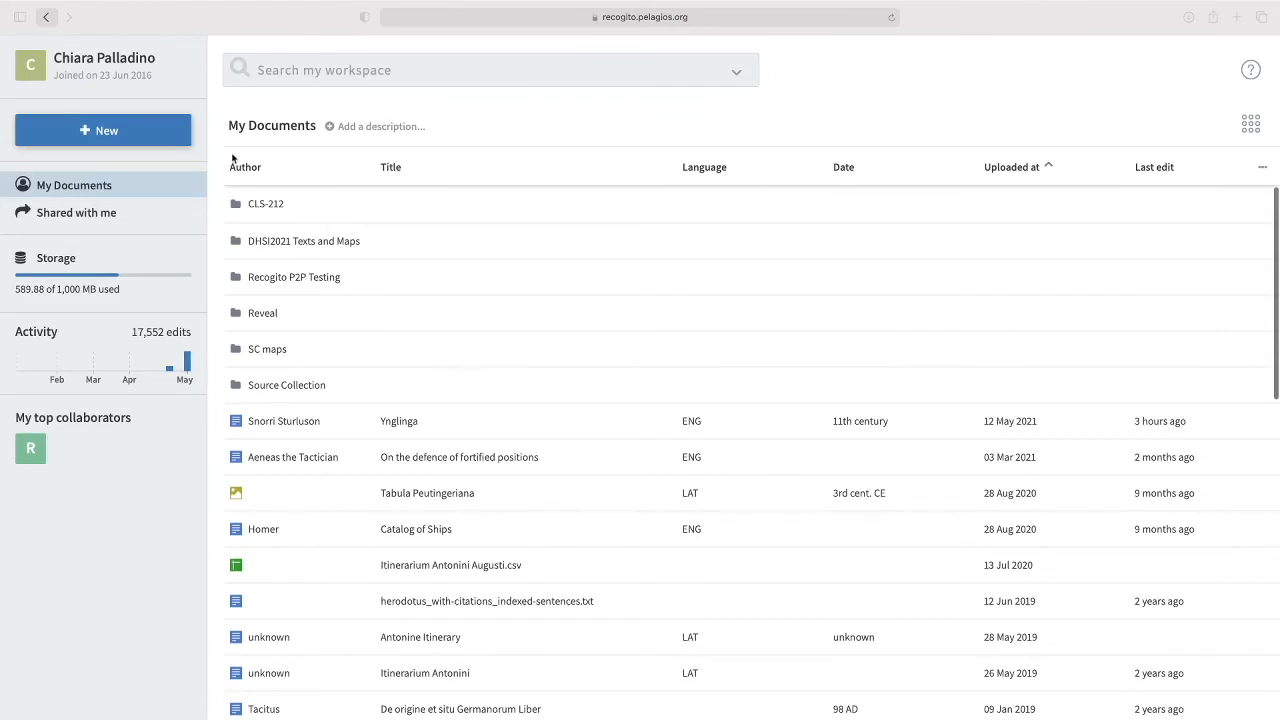
# Upload the Tabula Peutingeriana images II Gallia and Mauretania, III Germania, Gallia, Liguria and Mauretania, and IV Raetia, Italia, Mauretania together as one new document
pyautogui.click(179, 98)
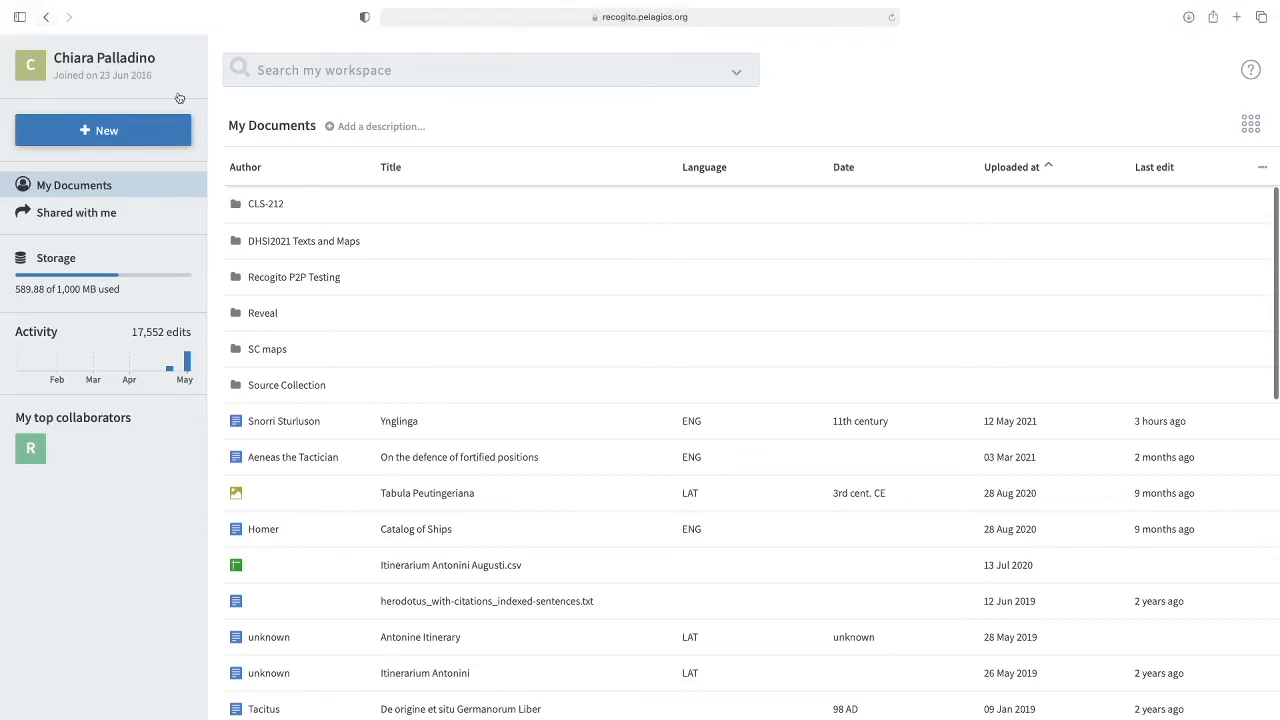
pyautogui.click(110, 131)
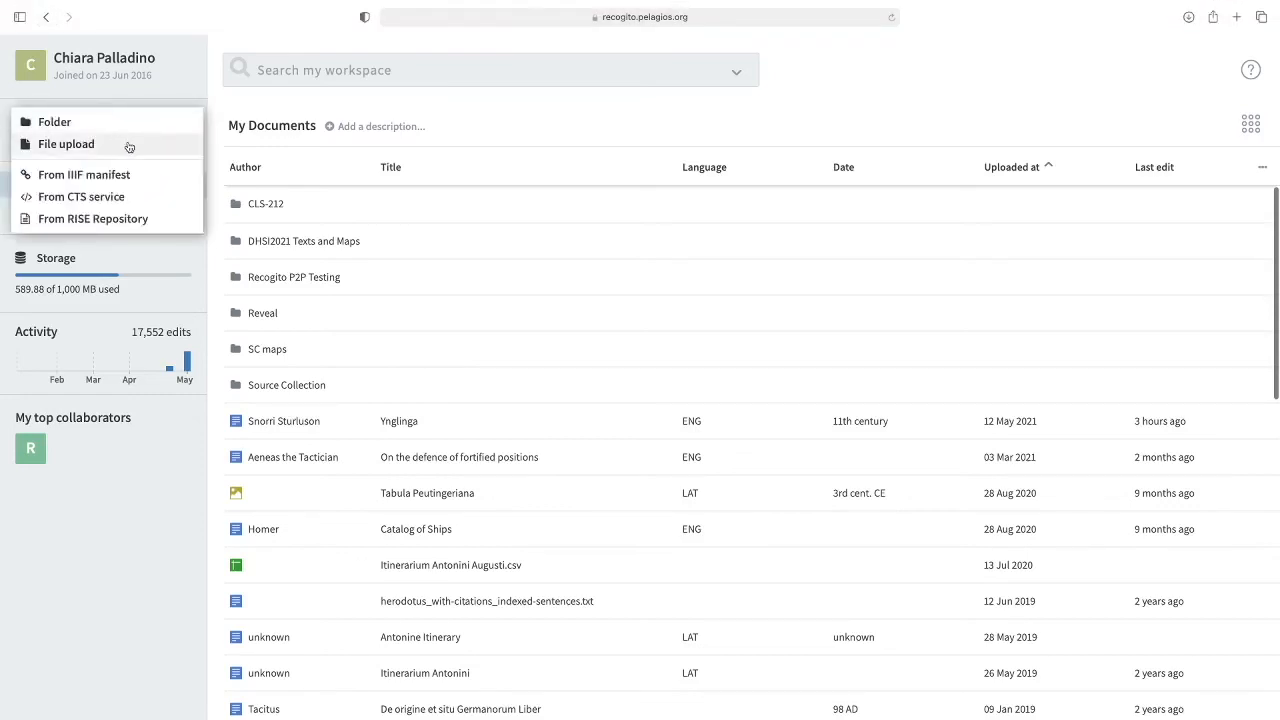
pyautogui.click(129, 146)
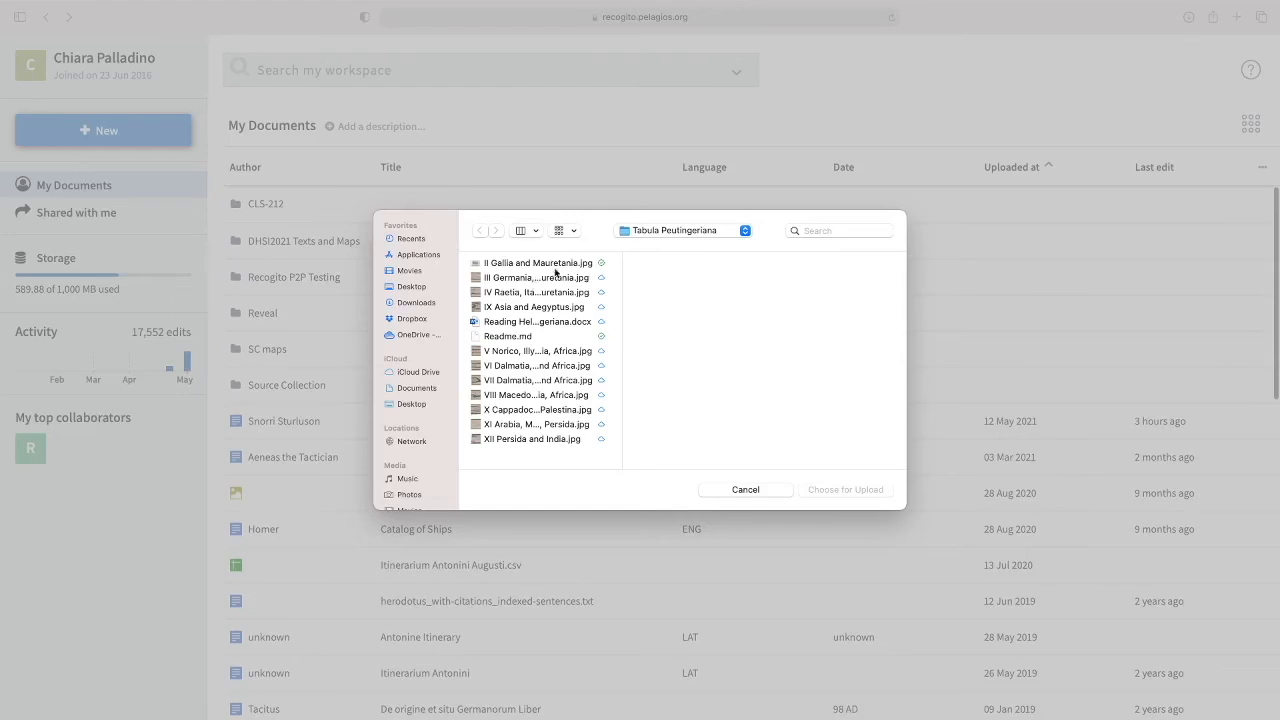
pyautogui.click(566, 264)
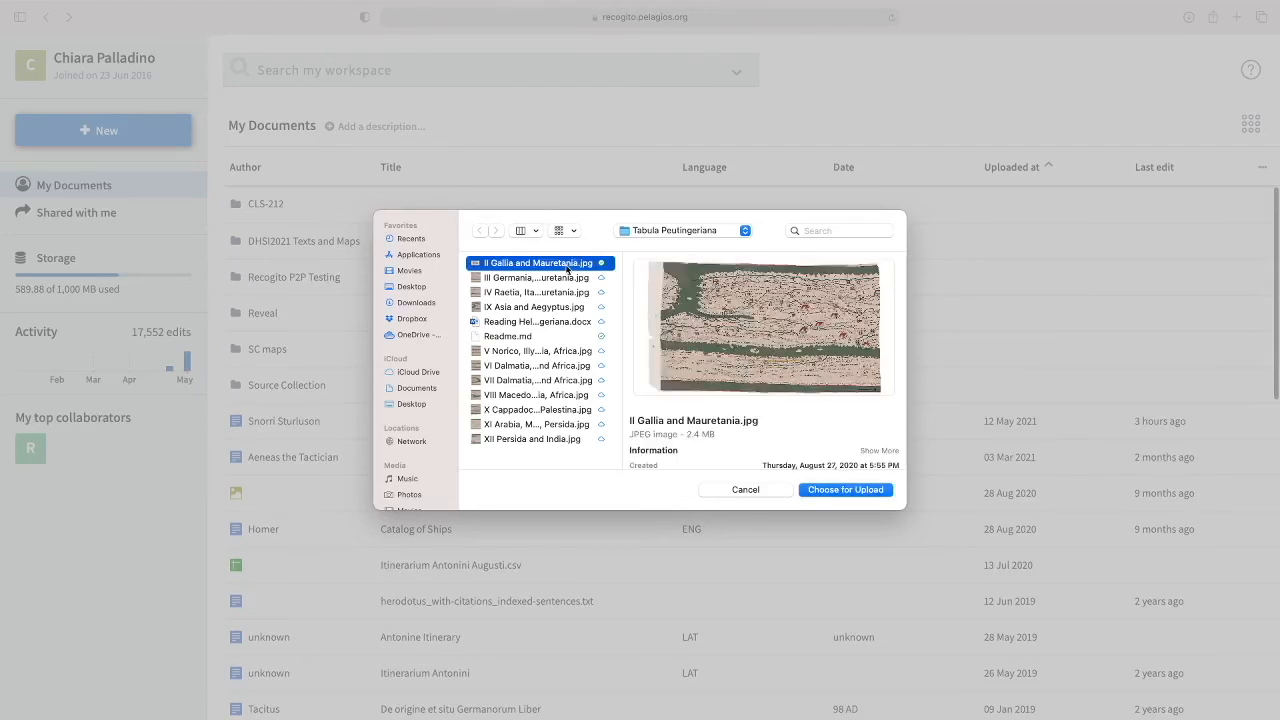
pyautogui.hotkey('shift', 'Down')
pyautogui.hotkey('shift', 'Down')
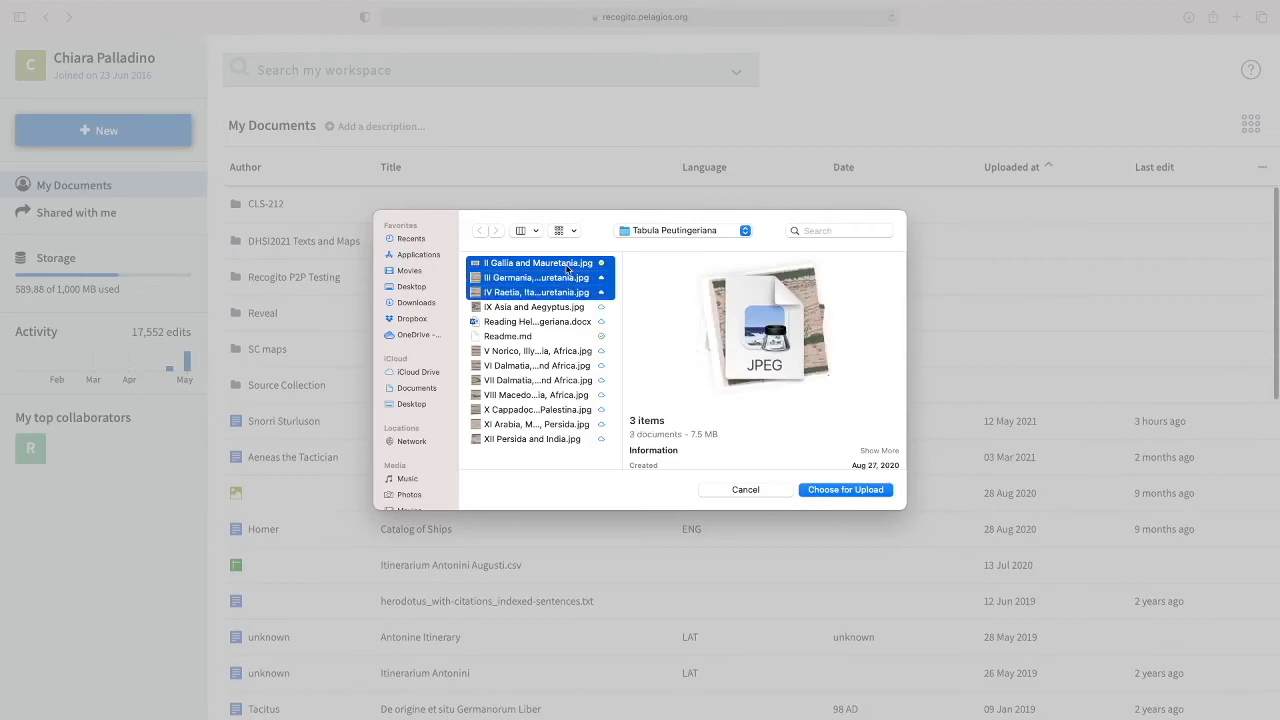
pyautogui.click(838, 491)
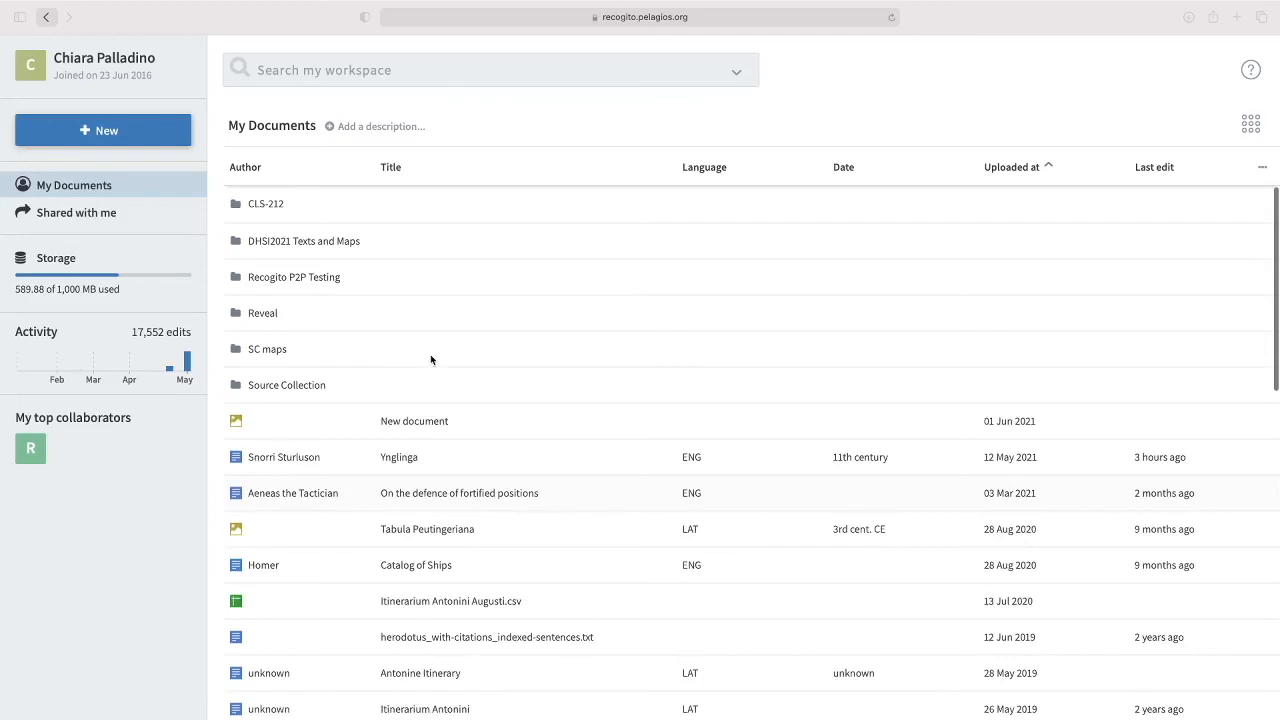
# Open the newly uploaded image document and look through its three map parts, returning to II Gallia and Mauretania
pyautogui.click(494, 421)
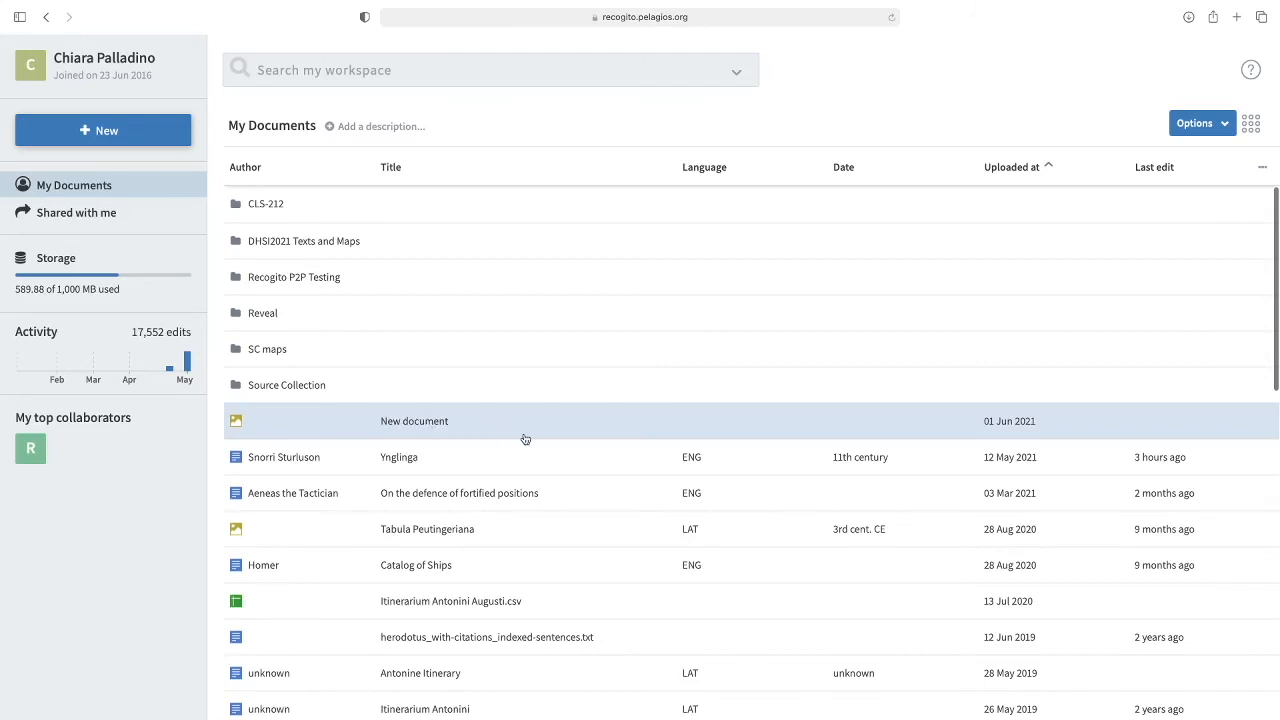
pyautogui.doubleClick(468, 424)
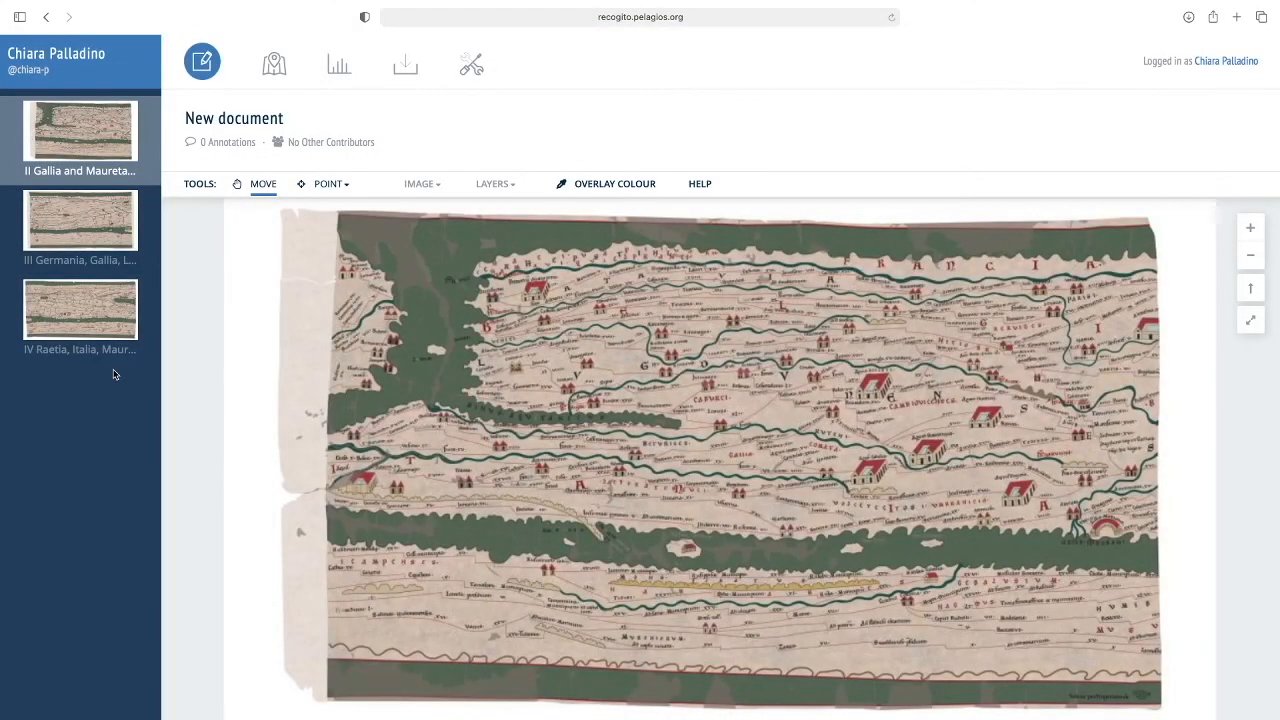
pyautogui.click(78, 220)
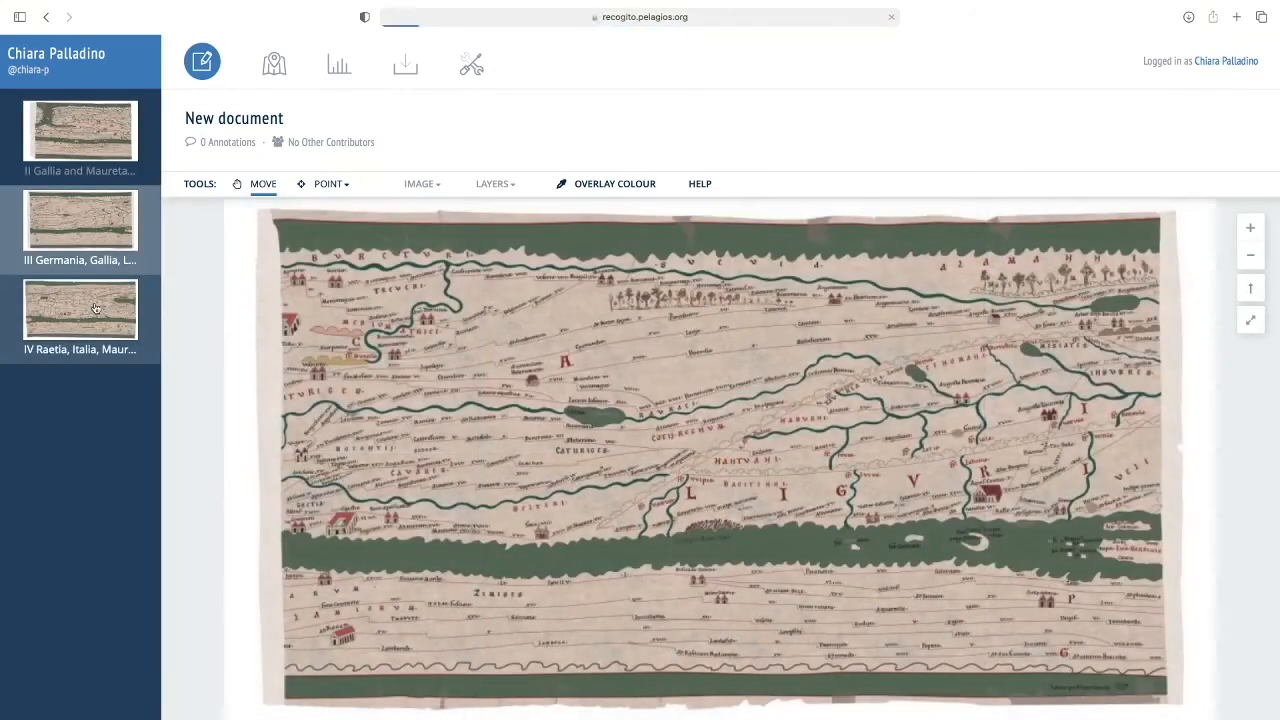
pyautogui.click(92, 309)
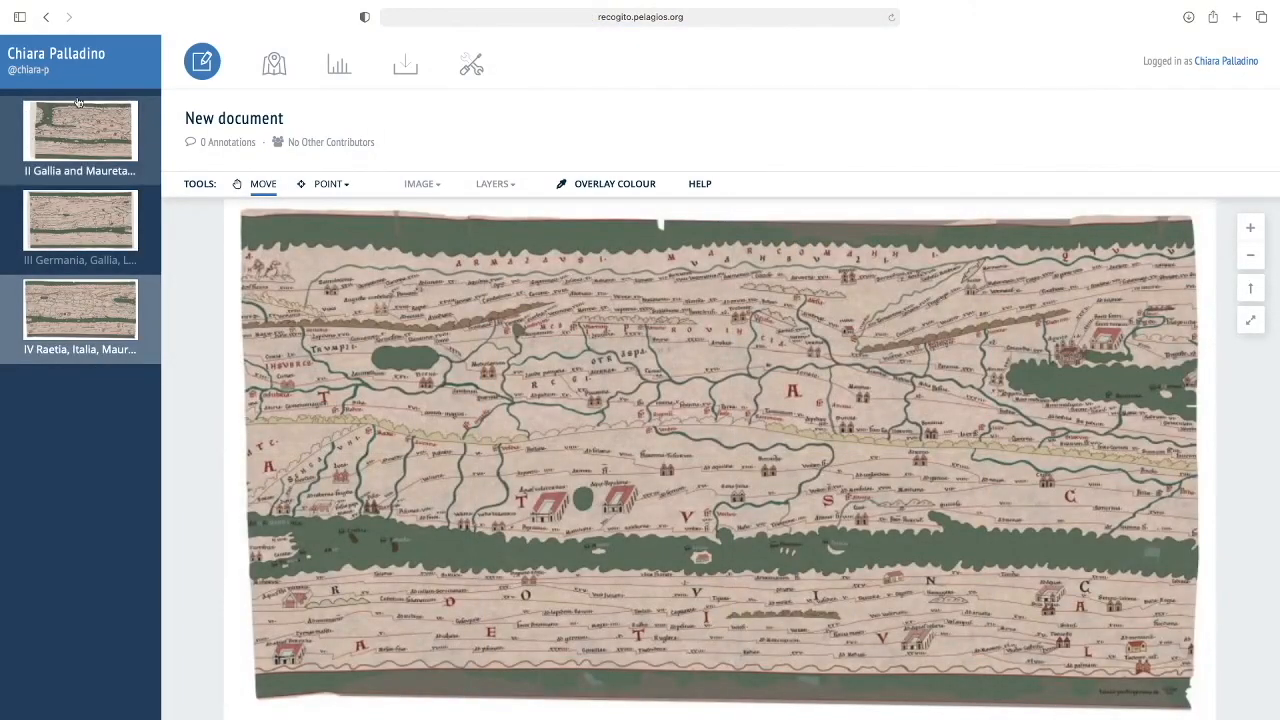
pyautogui.click(65, 128)
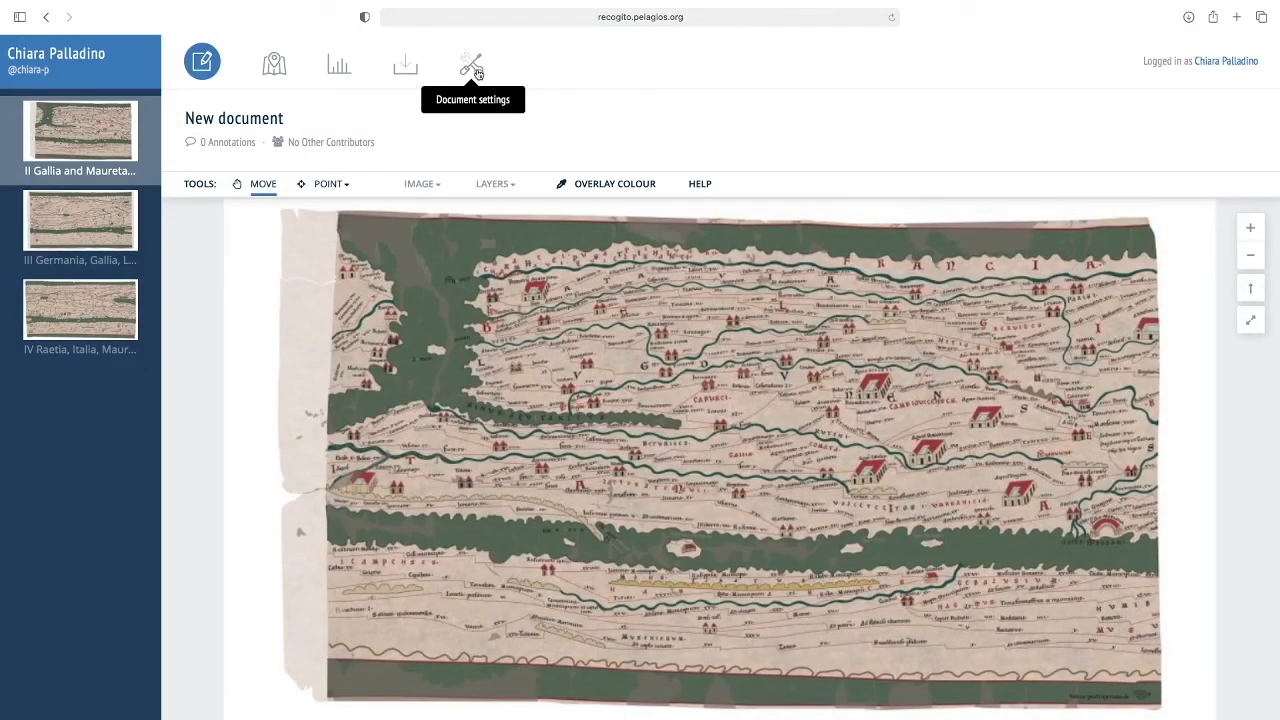
pyautogui.click(472, 66)
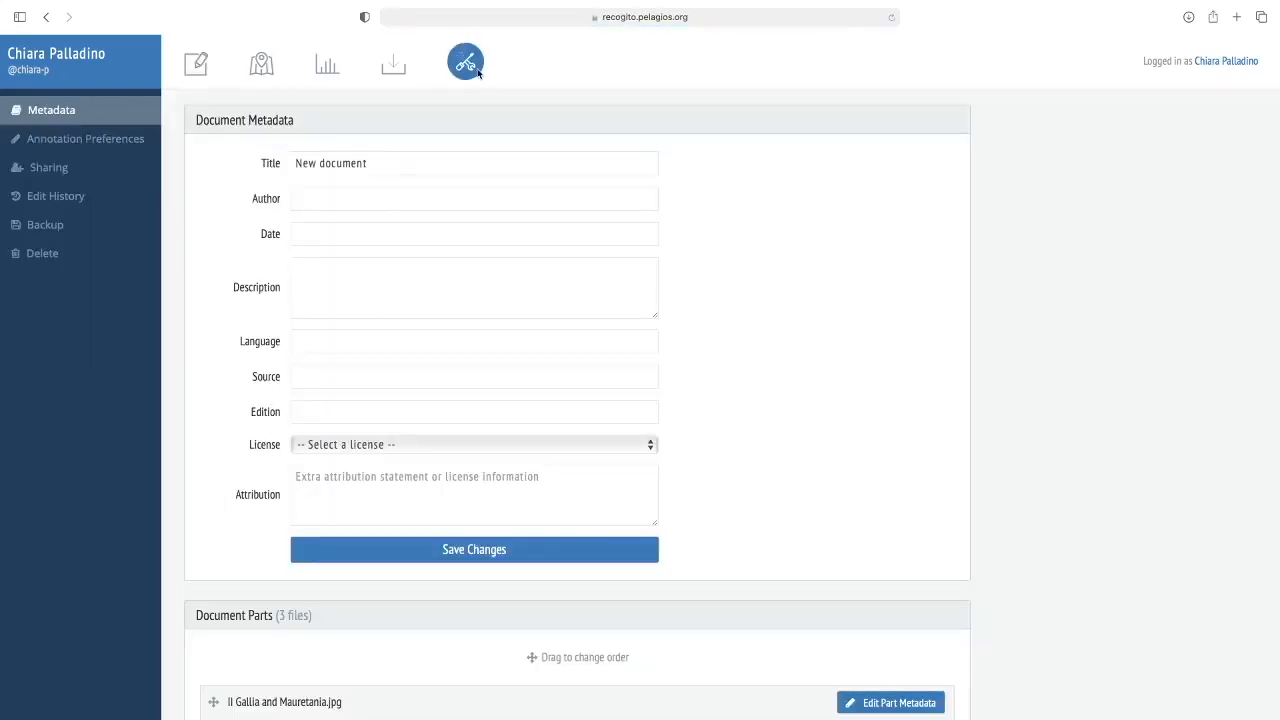
pyautogui.moveTo(391, 163); pyautogui.dragTo(281, 163)
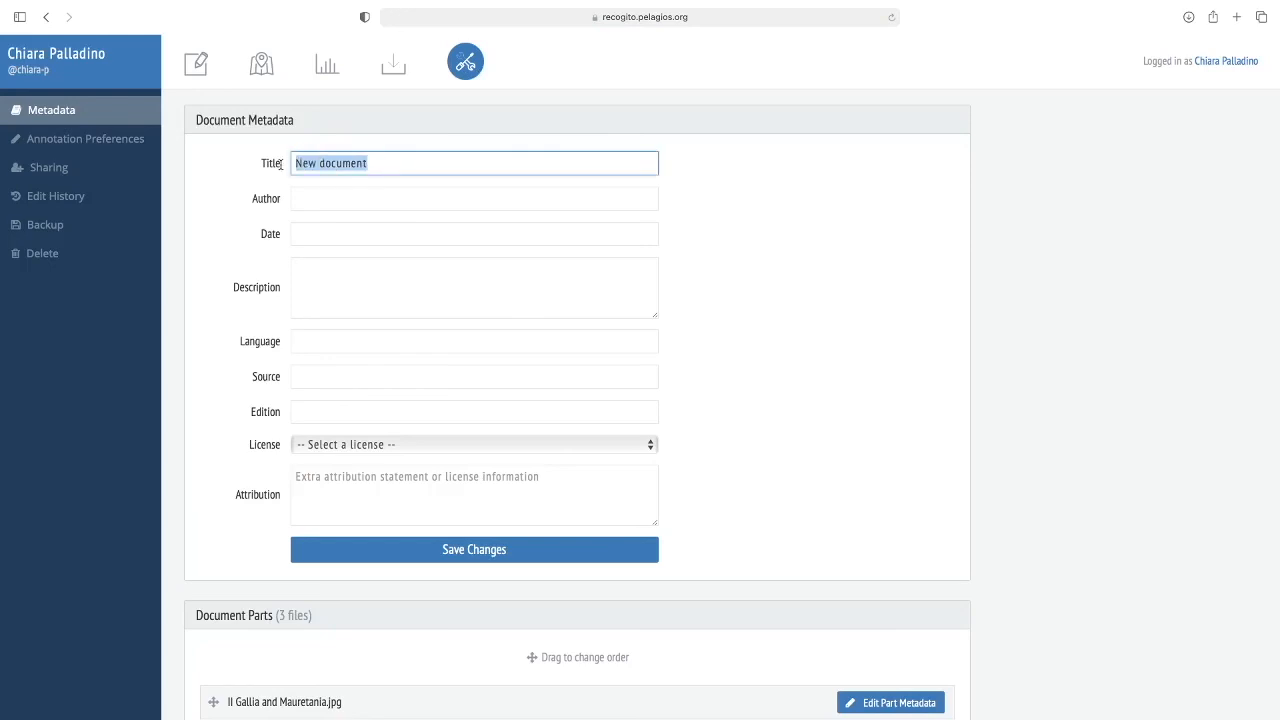
pyautogui.click(340, 239)
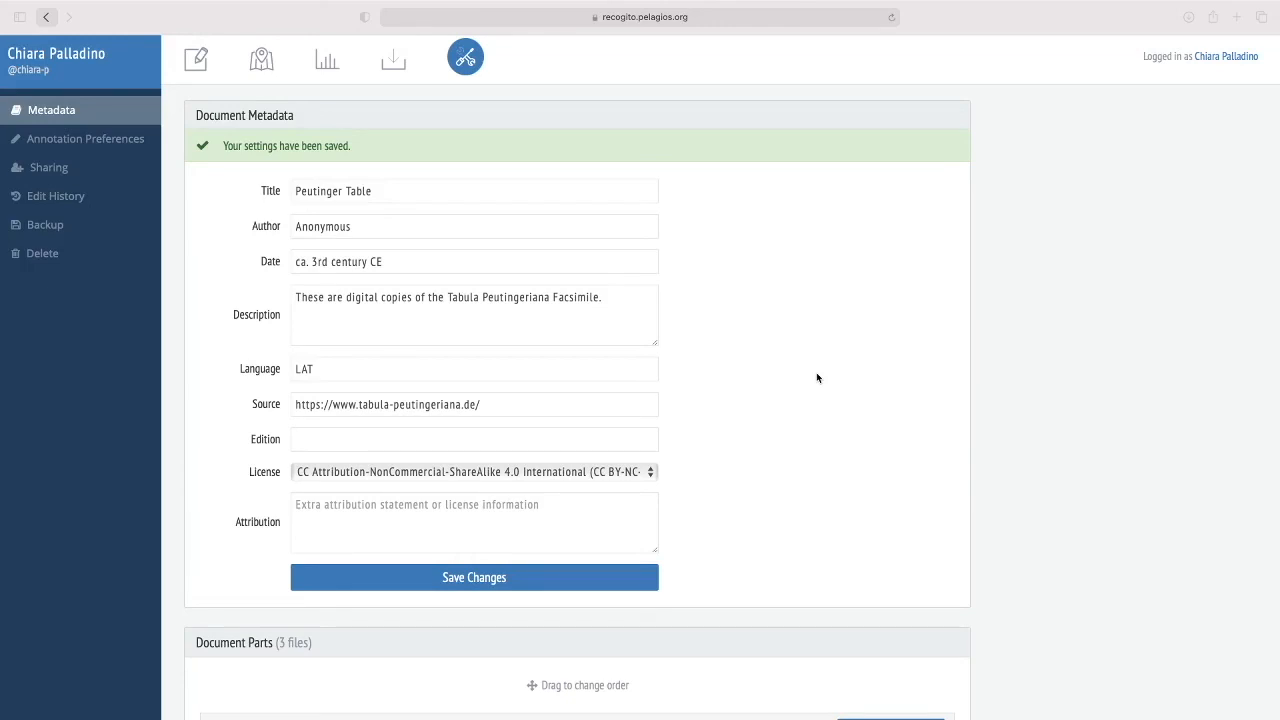
# Retitle the first document part as "II Gallia and Mauretania", without the file extension, and save the part metadata
pyautogui.scroll(-3, 816, 378)
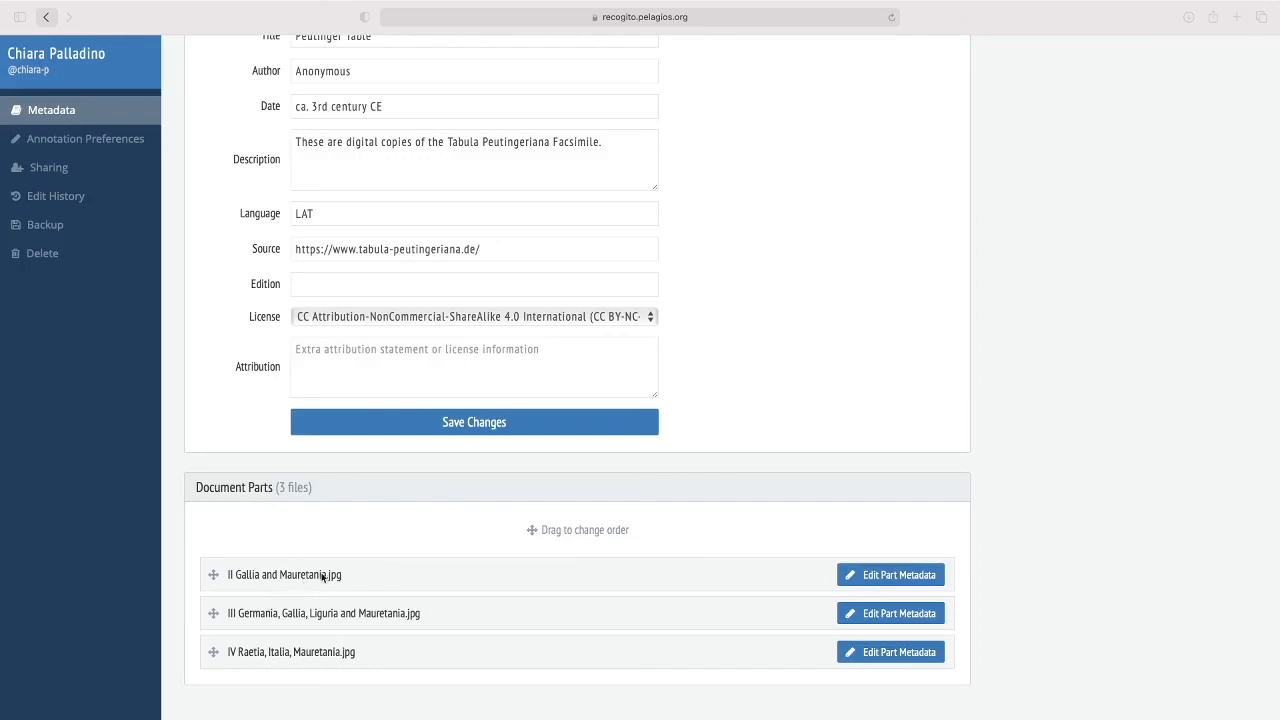
pyautogui.click(878, 578)
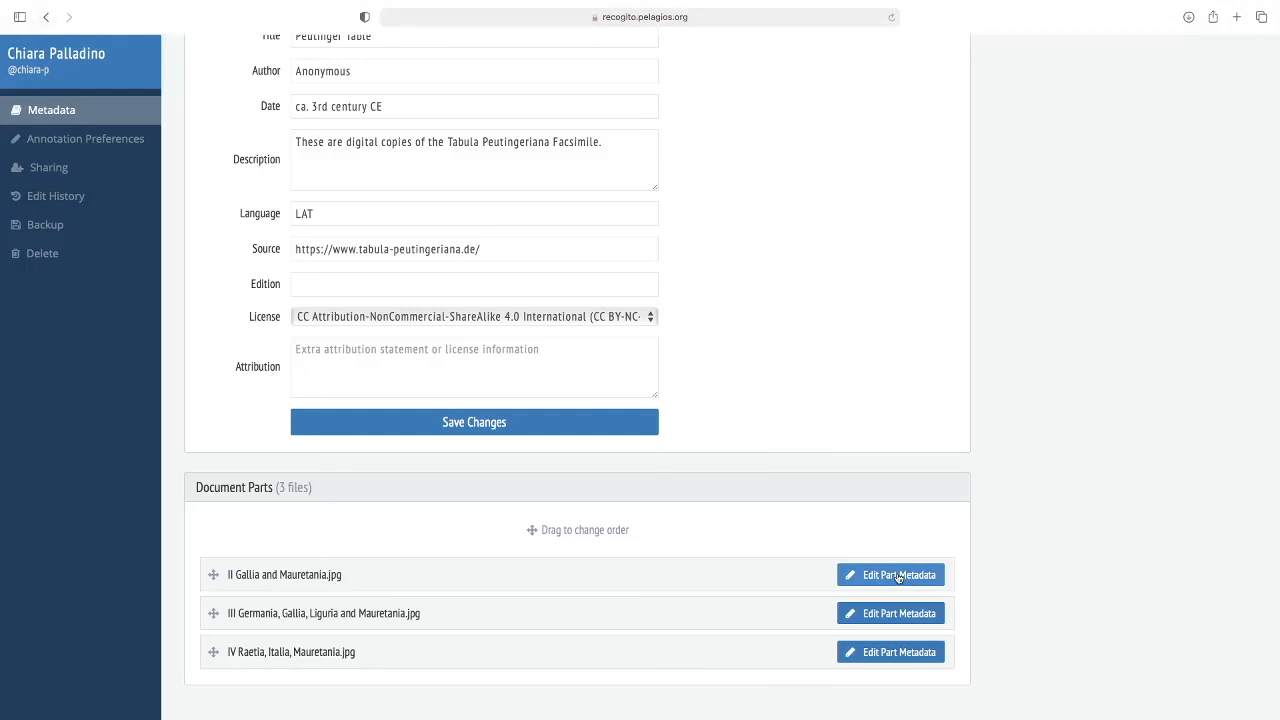
pyautogui.click(868, 578)
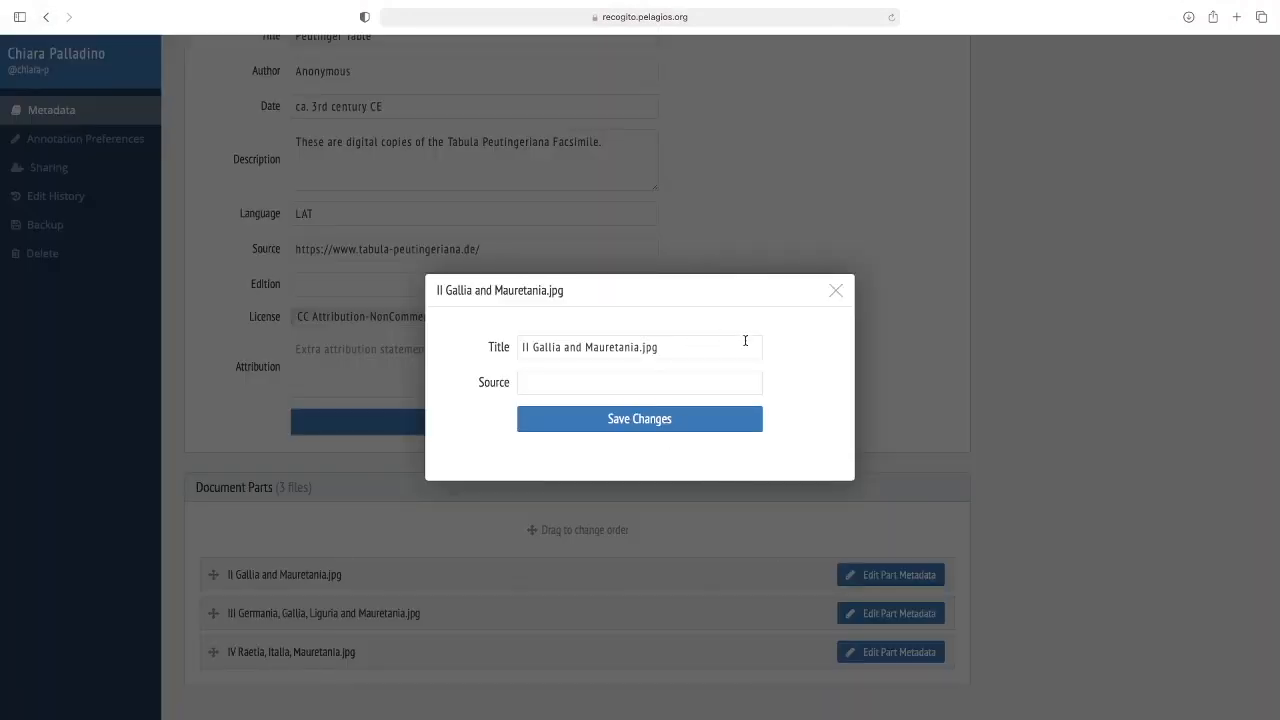
pyautogui.click(712, 355)
pyautogui.click(631, 380)
pyautogui.click(682, 349)
pyautogui.press('BackSpace')
pyautogui.press('BackSpace')
pyautogui.press('BackSpace')
pyautogui.press('BackSpace')
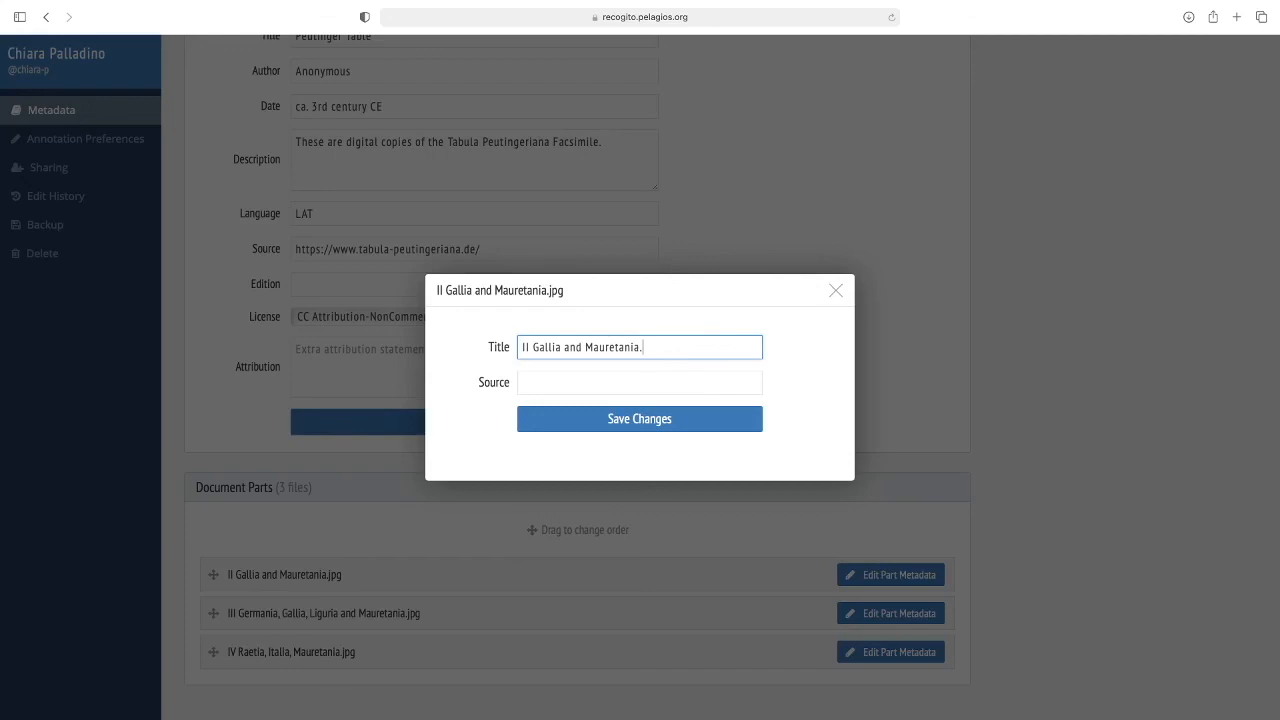
pyautogui.click(636, 421)
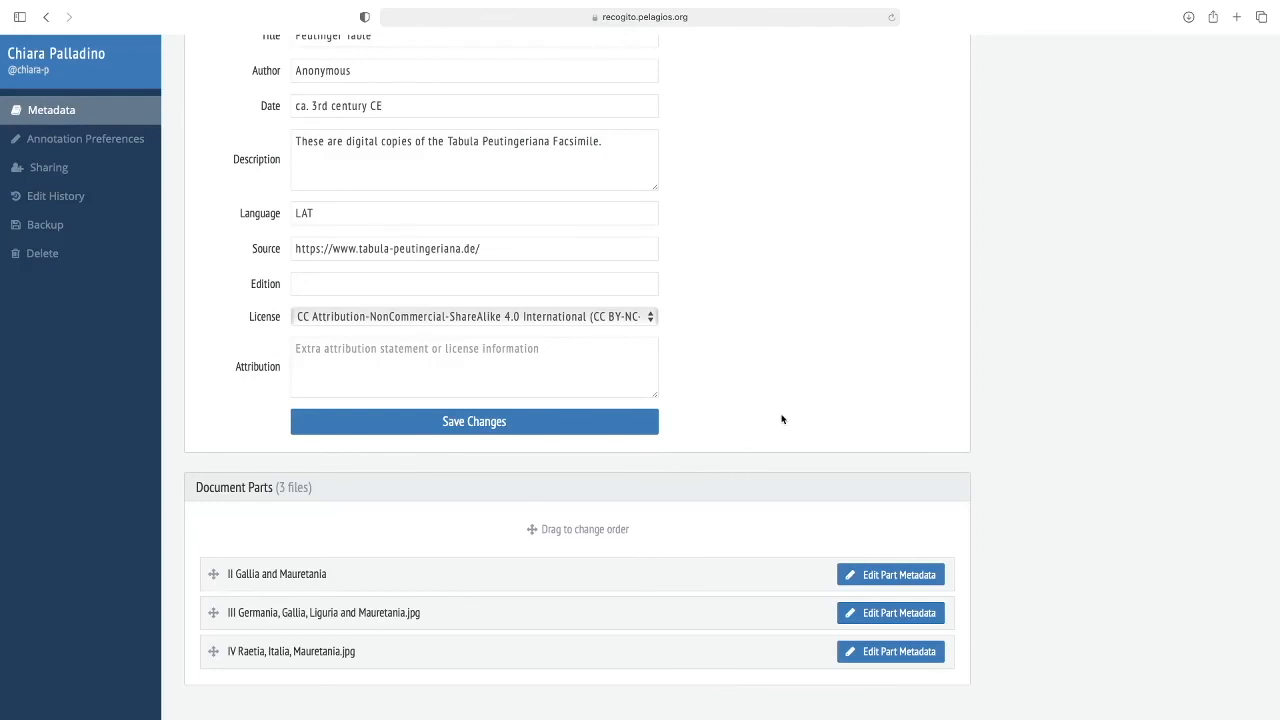
# Return to the workspace, move the Peutinger Table document into the DHSI2021 Texts and Maps folder and open that folder
pyautogui.scroll(3, 782, 419)
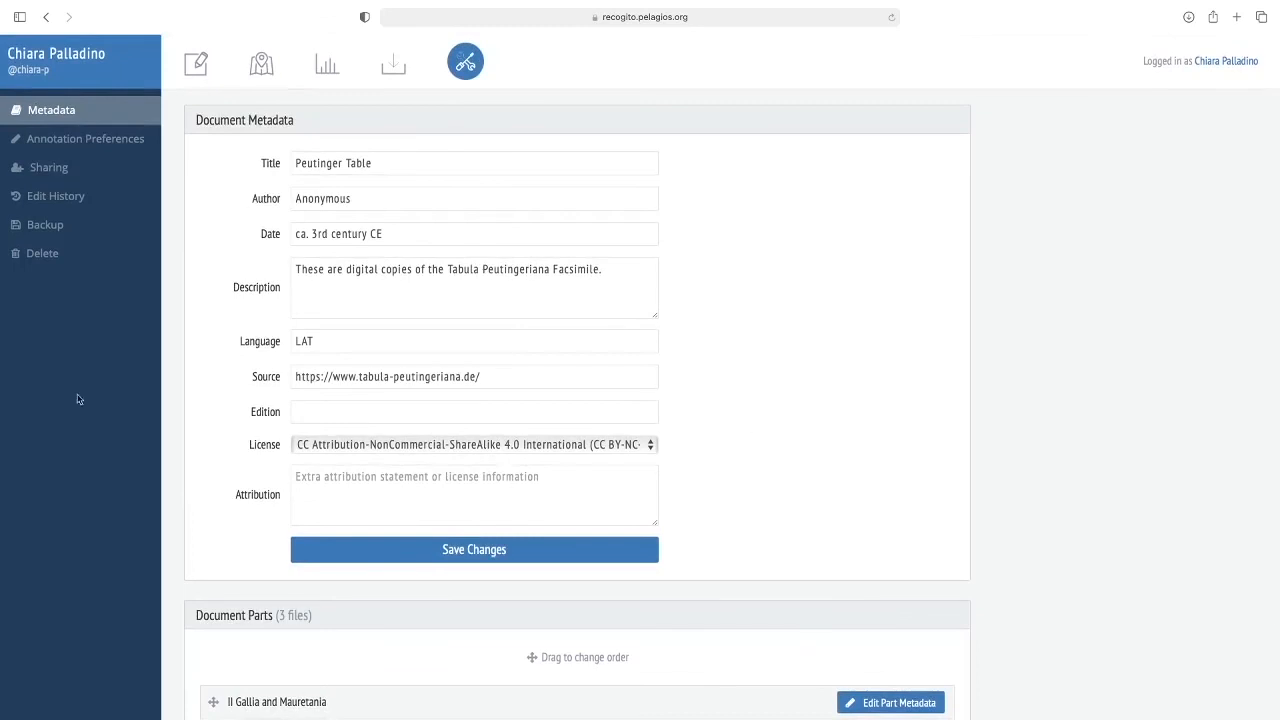
pyautogui.click(110, 68)
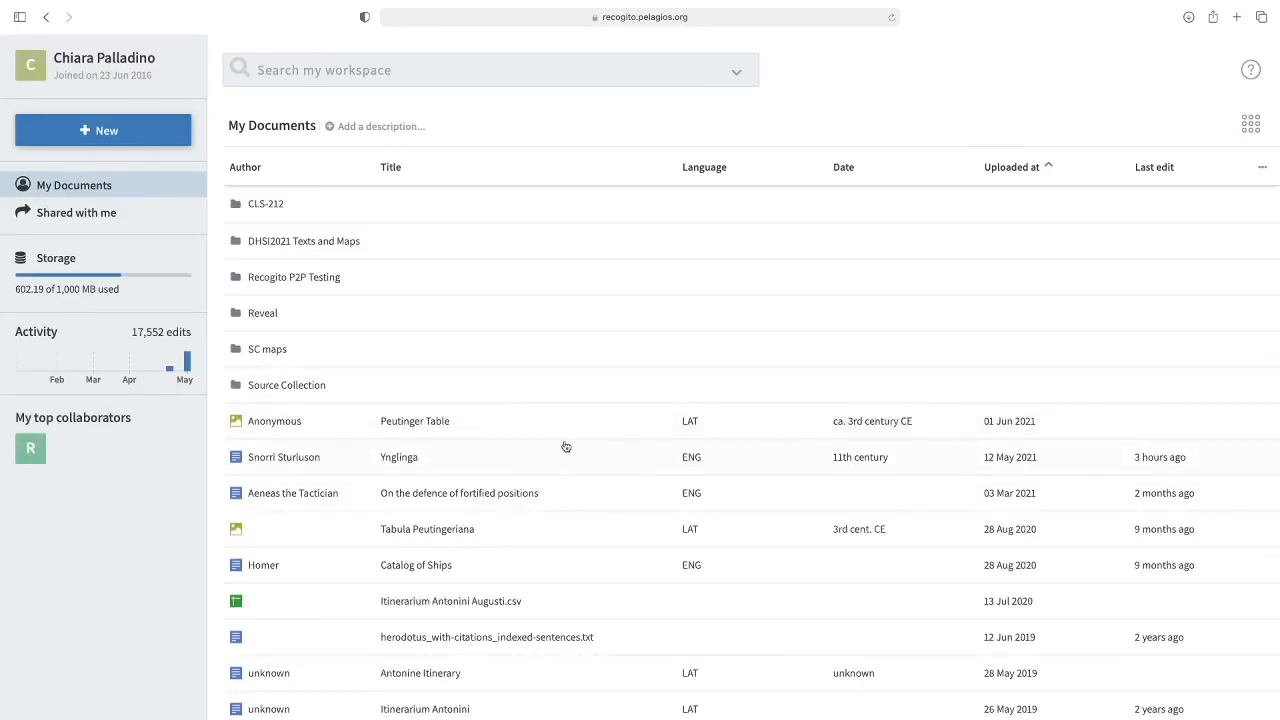
pyautogui.click(533, 430)
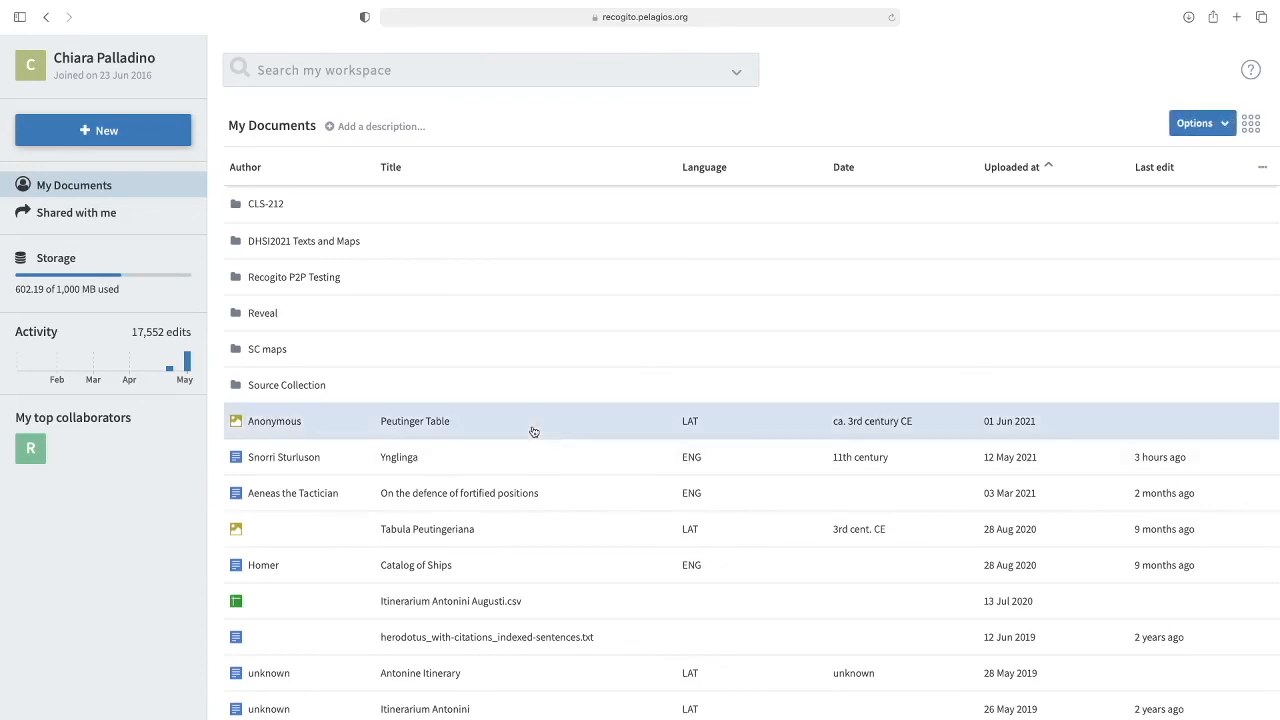
pyautogui.click(1215, 125)
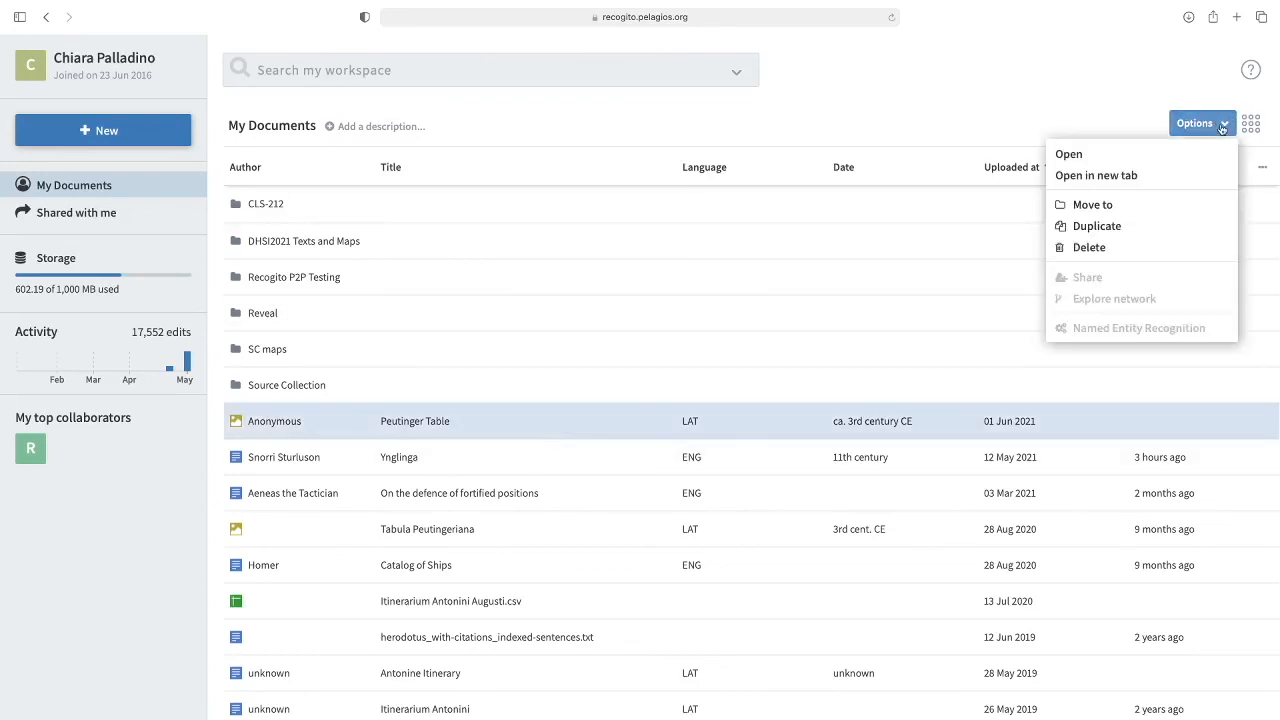
pyautogui.click(1127, 208)
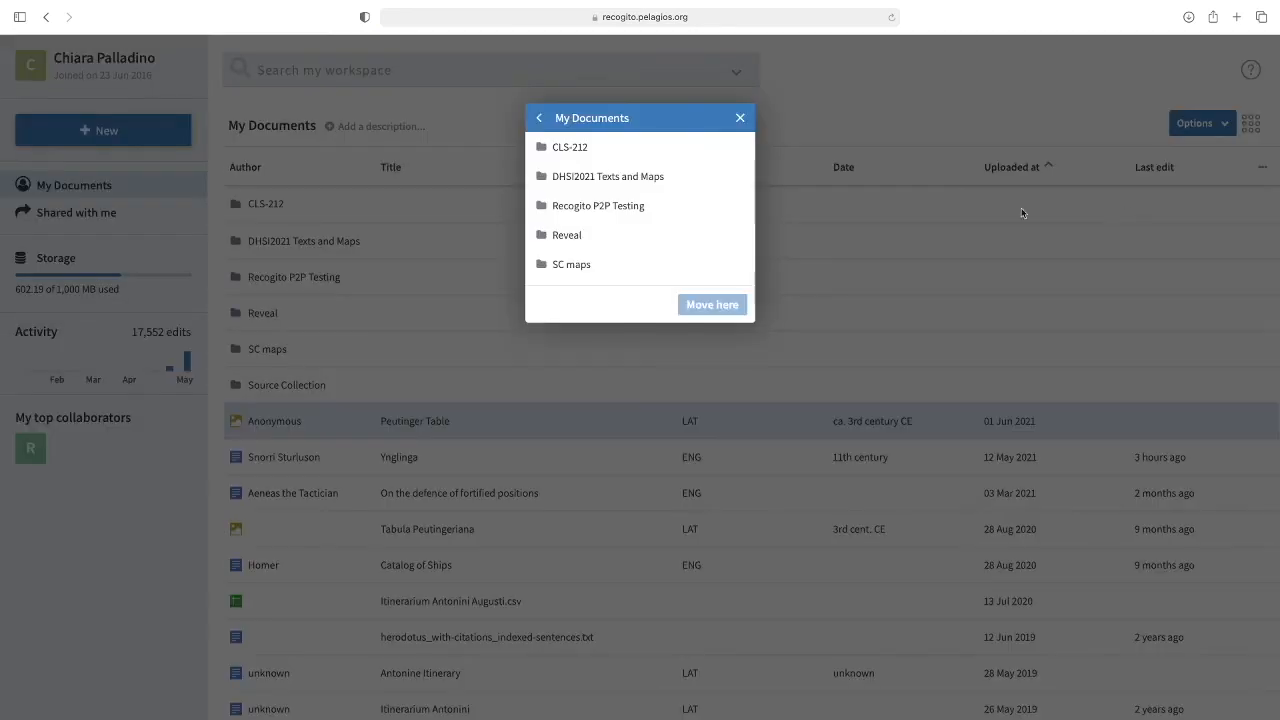
pyautogui.click(662, 180)
pyautogui.click(710, 305)
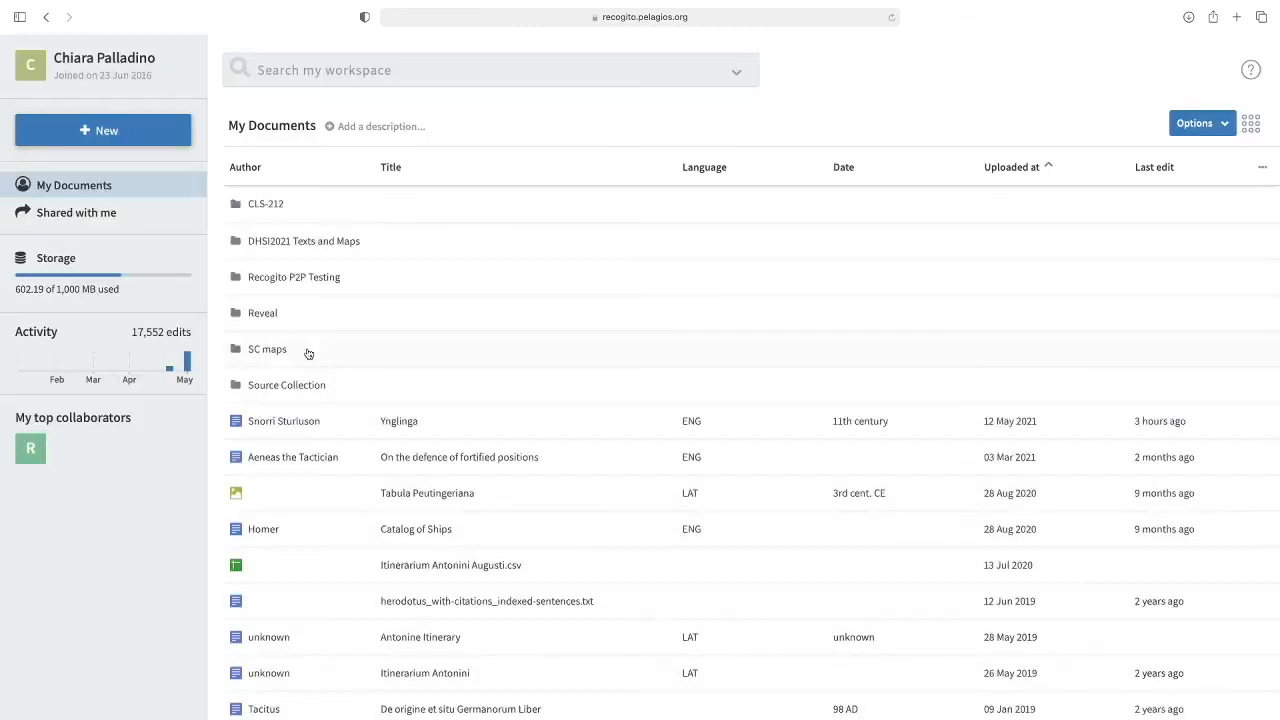
pyautogui.click(430, 238)
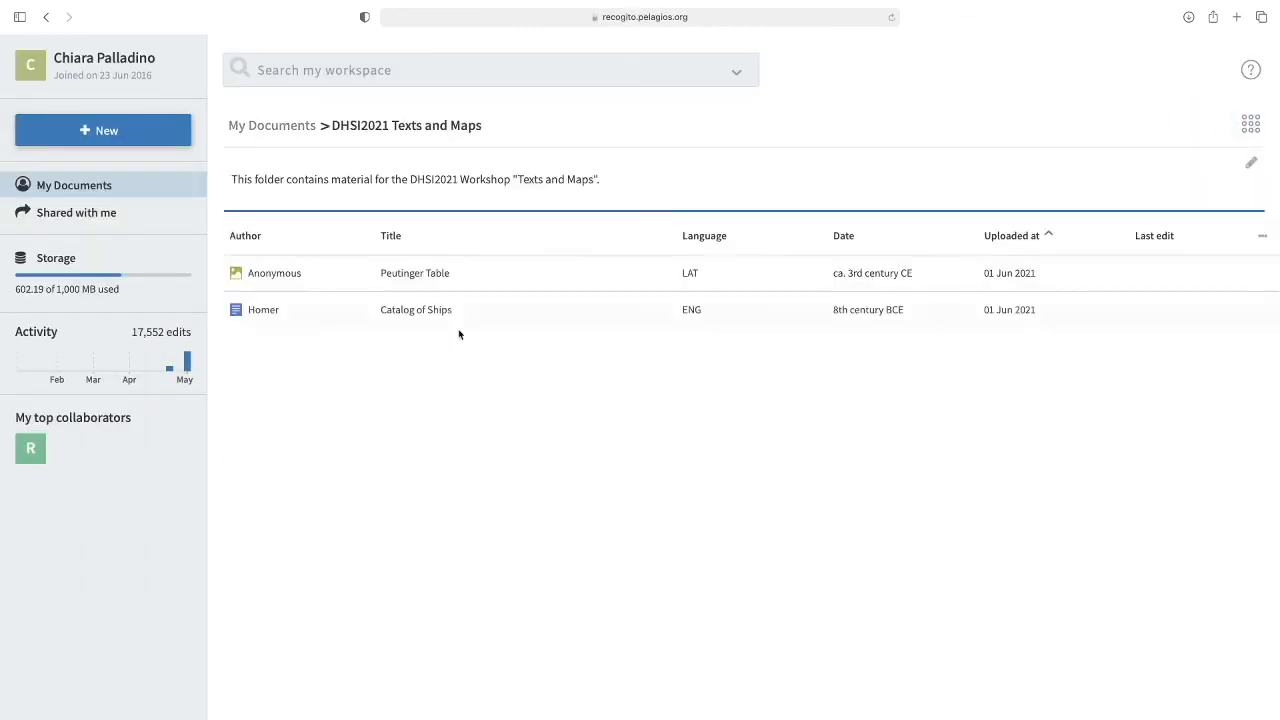